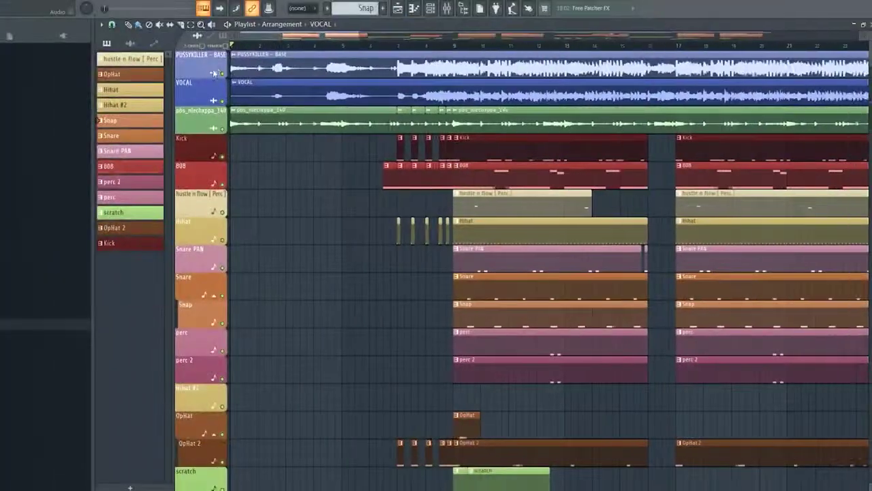
- Select the first PUSSYKILLER – BASE clip and listen to its playlist track soloed
click(270, 69)
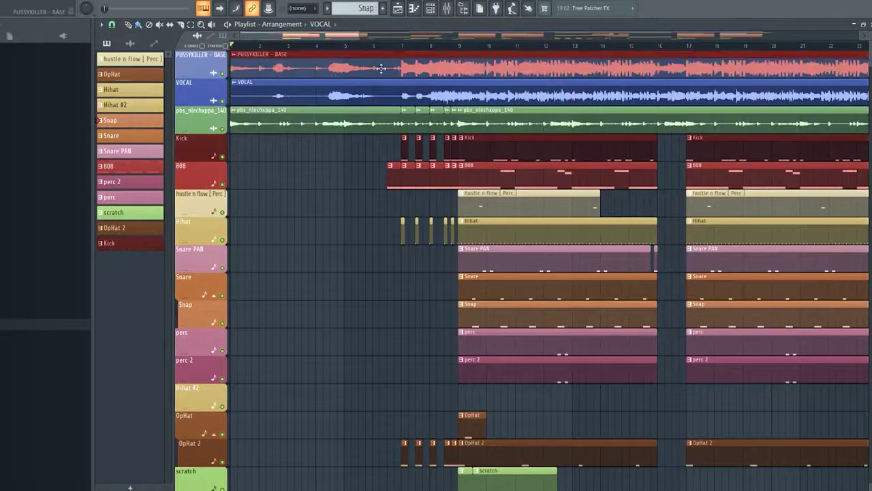
scroll(381, 68, down, 6)
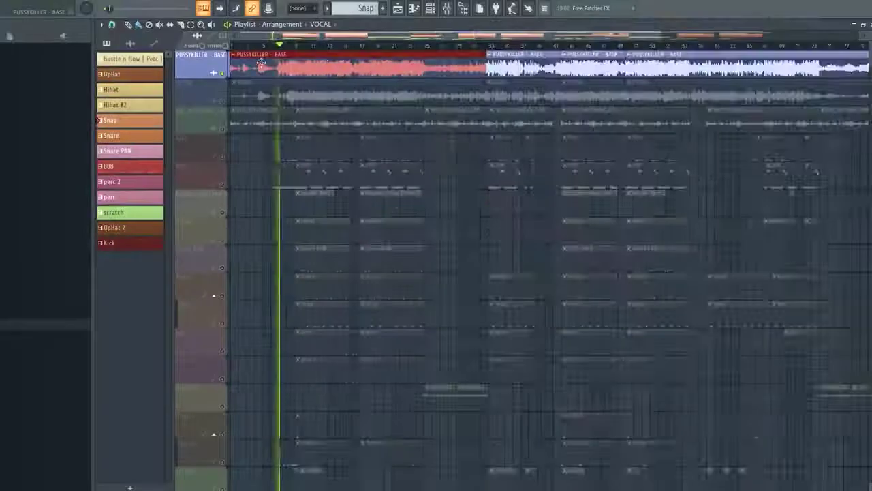
scroll(261, 63, up, 3)
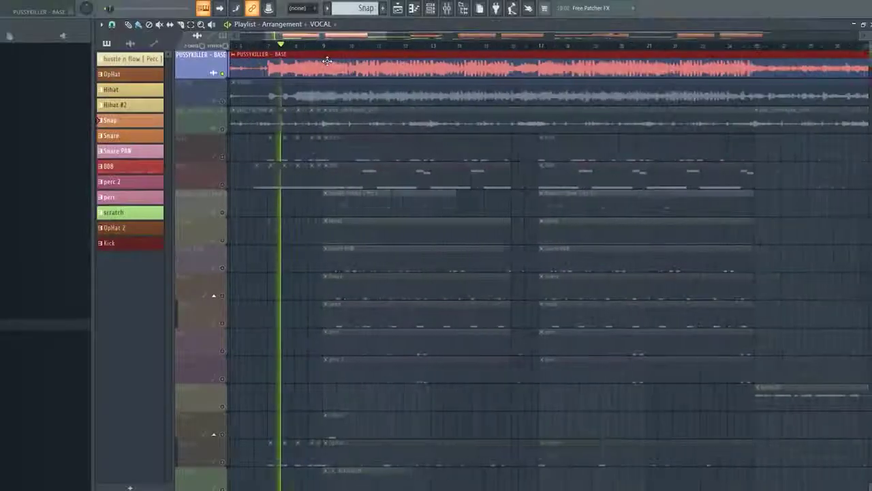
scroll(286, 61, down, 1)
- Open the mixer and check the effect chains on the two PUSSYKILLER inserts, 5 and 6
click(446, 7)
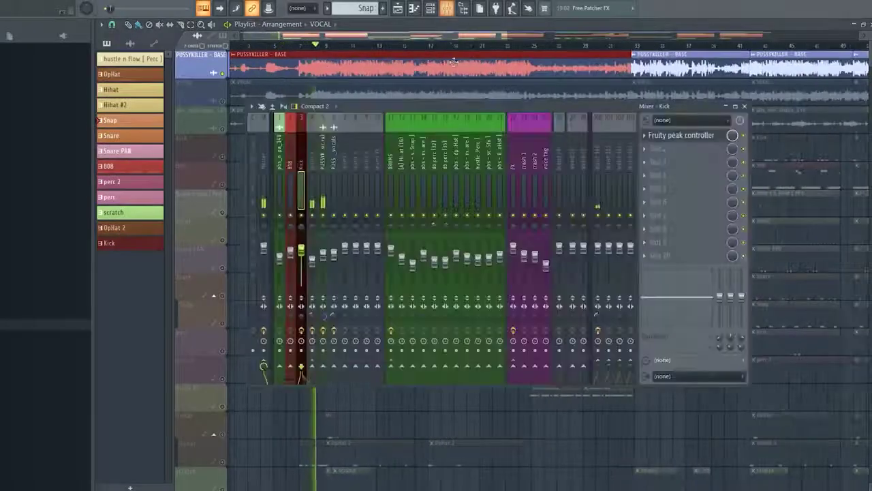
click(314, 191)
click(322, 198)
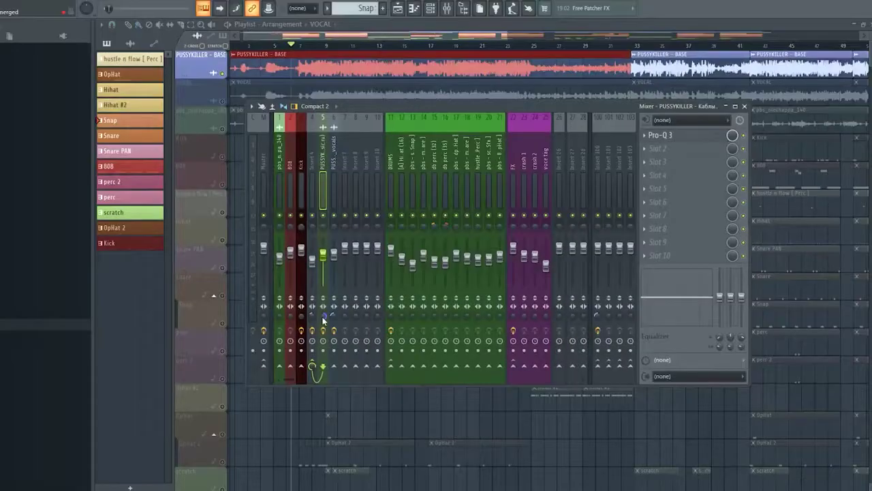
click(334, 309)
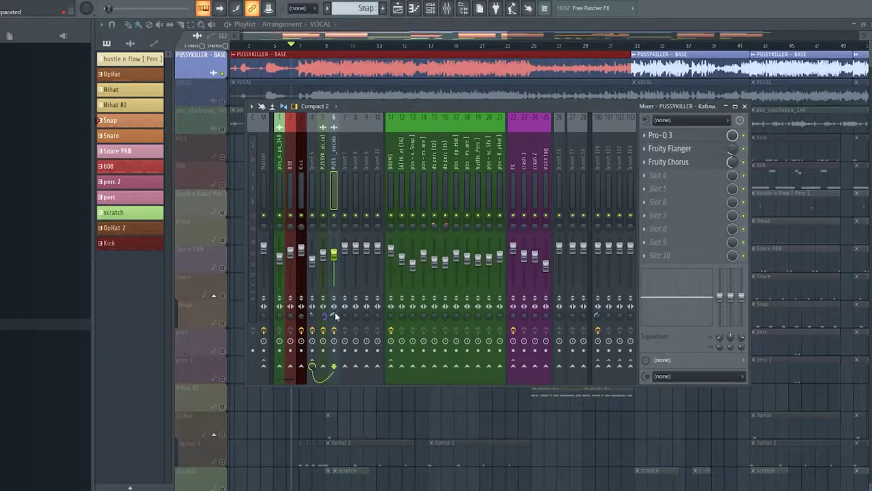
click(325, 221)
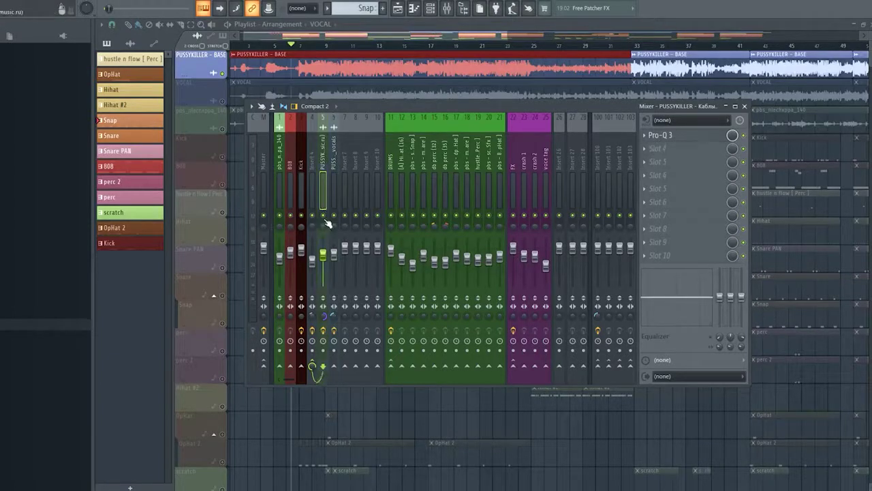
- Listen to the BASE track through insert 5 and examine the curve of its Pro-Q 3 equalizer
key(space)
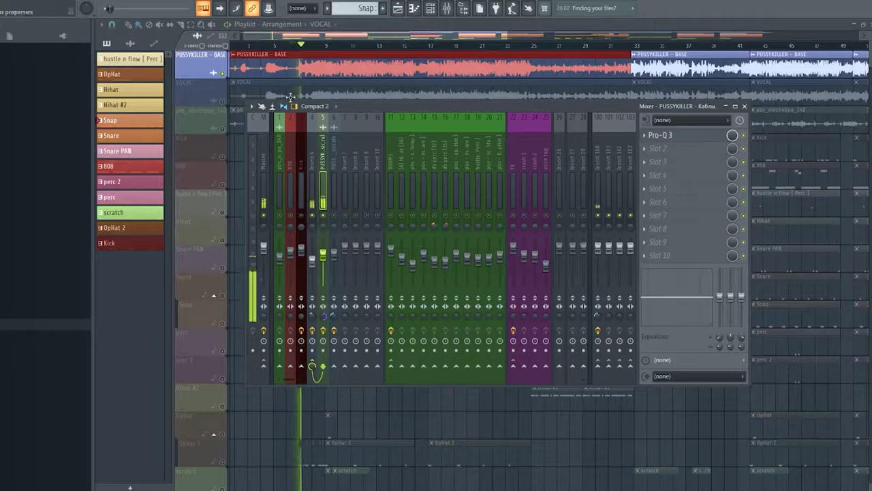
key(space)
click(662, 135)
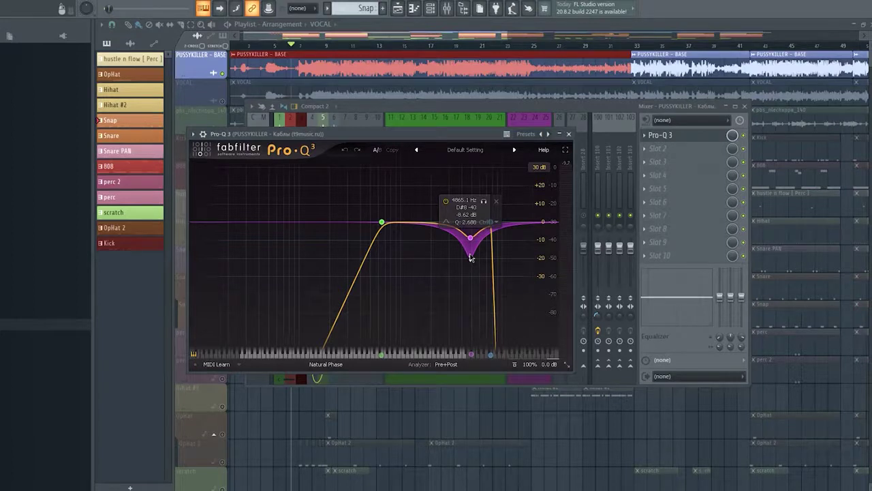
click(569, 133)
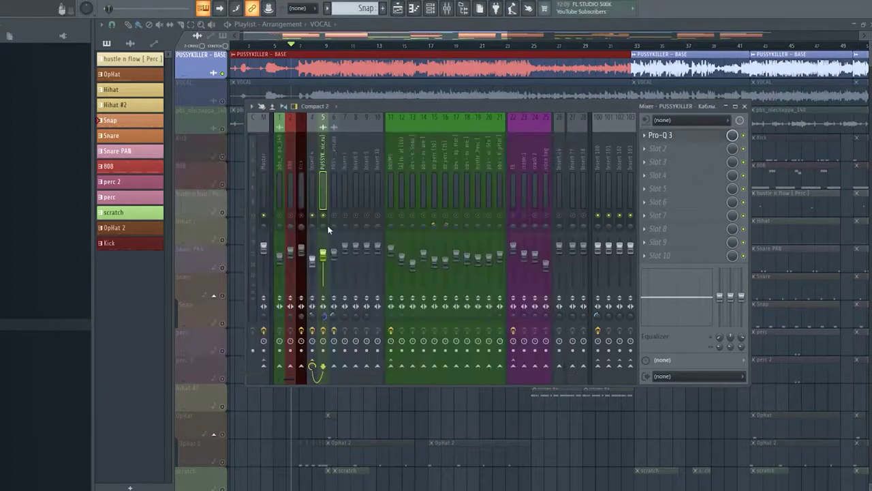
- Enable insert 6 alongside insert 5, solo the VOCAL playlist track to hear it, and restore all playlist tracks
key(space)
click(334, 216)
click(223, 101)
right_click(223, 101)
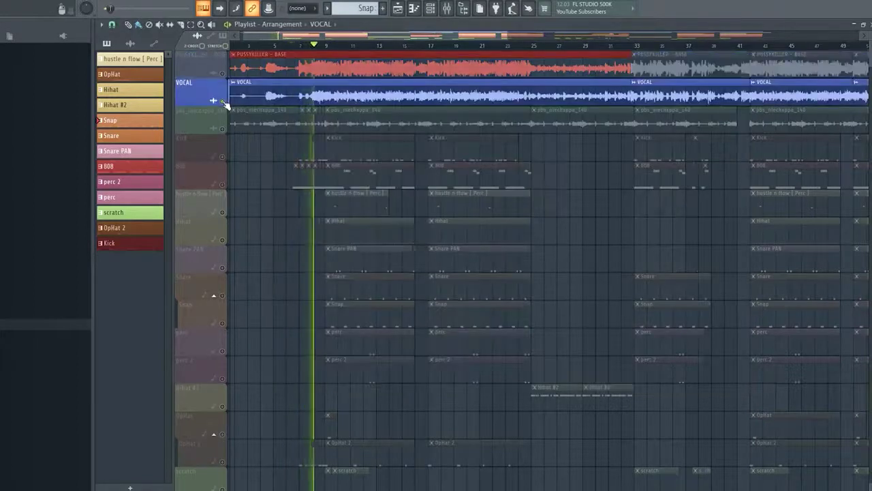
right_click(223, 101)
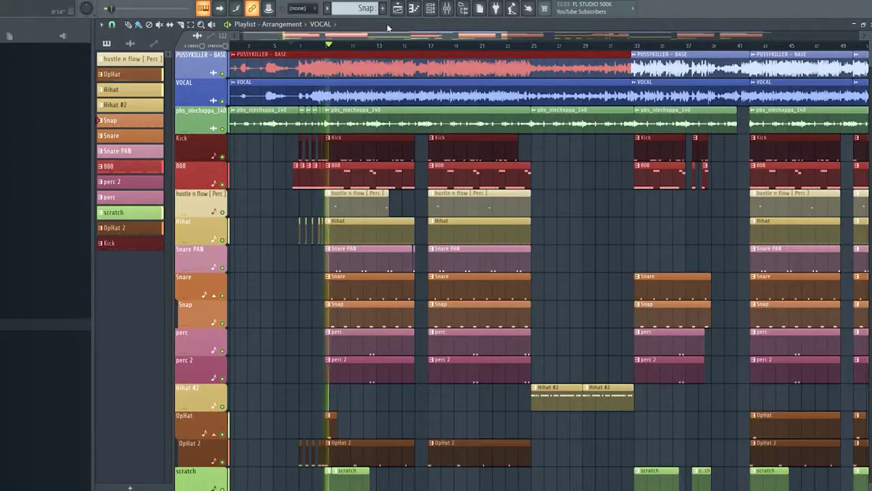
- Solo the vocals on mixer insert 6 and compare their playback with and without the insert's effects
click(447, 8)
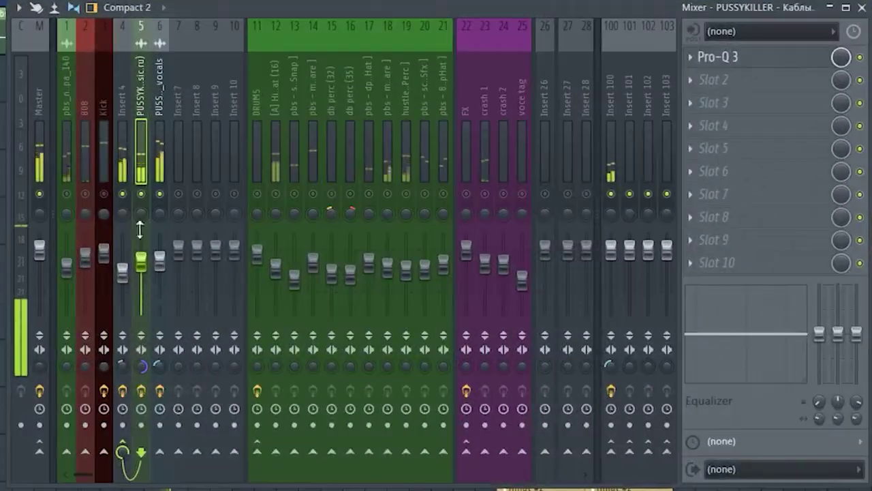
click(162, 172)
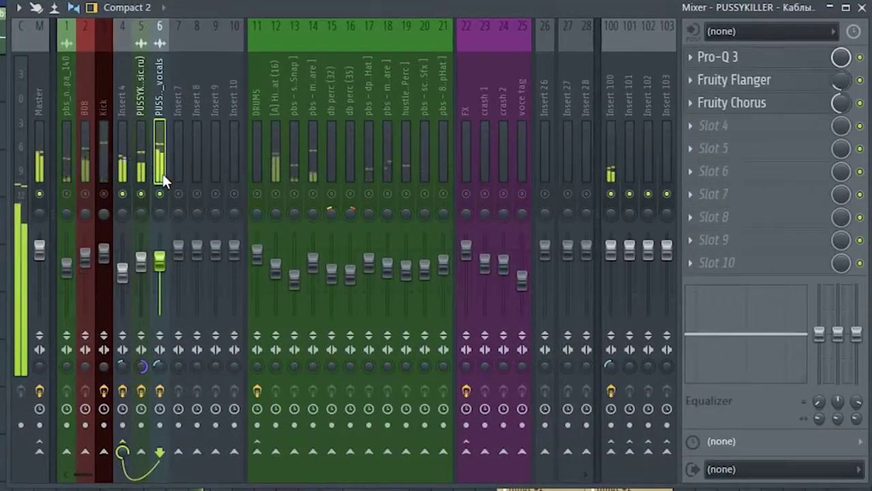
right_click(163, 196)
key(space)
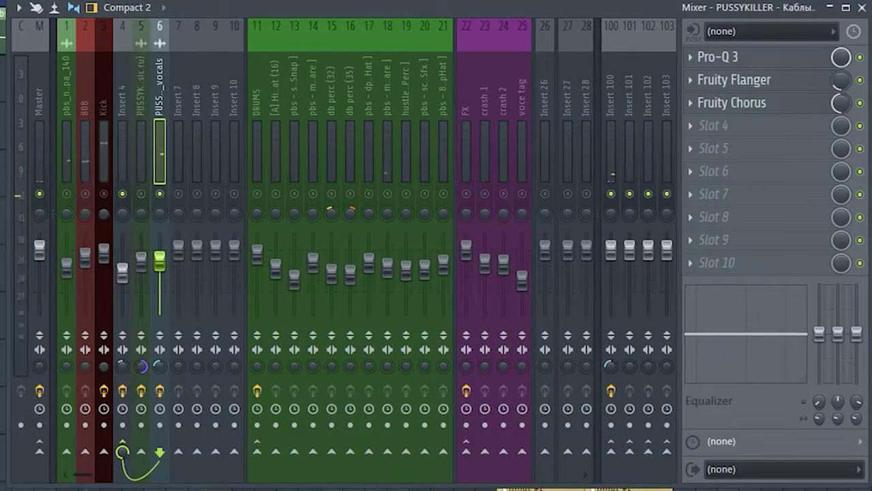
key(space)
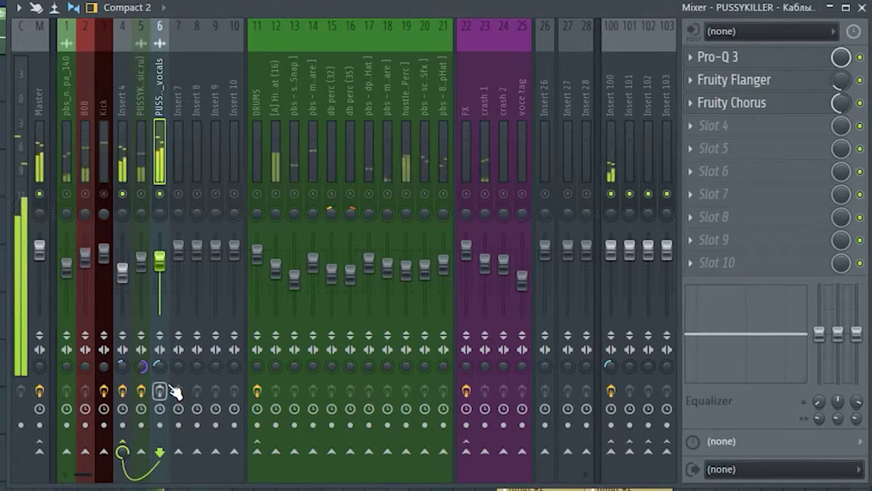
key(space)
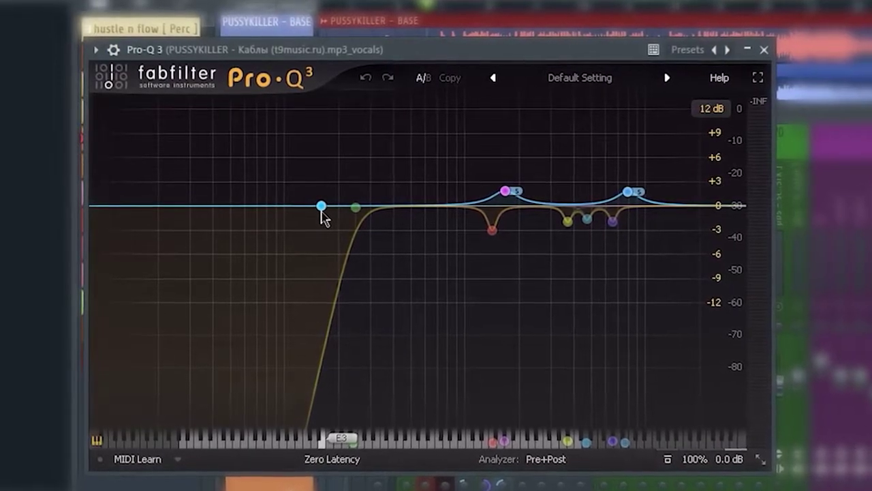
- Examine the Pro-Q 3 bands on the vocals insert, covering the low cut, the narrow cuts and the side boosts
mouse_move(507, 197)
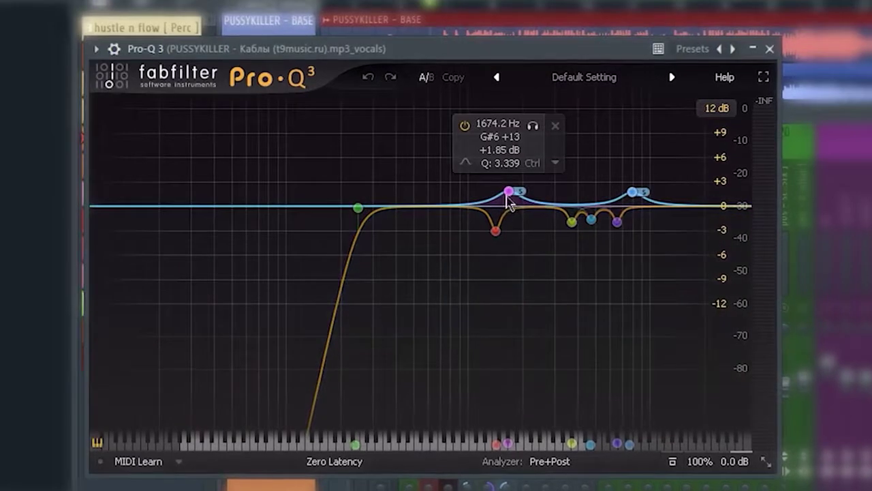
mouse_move(359, 210)
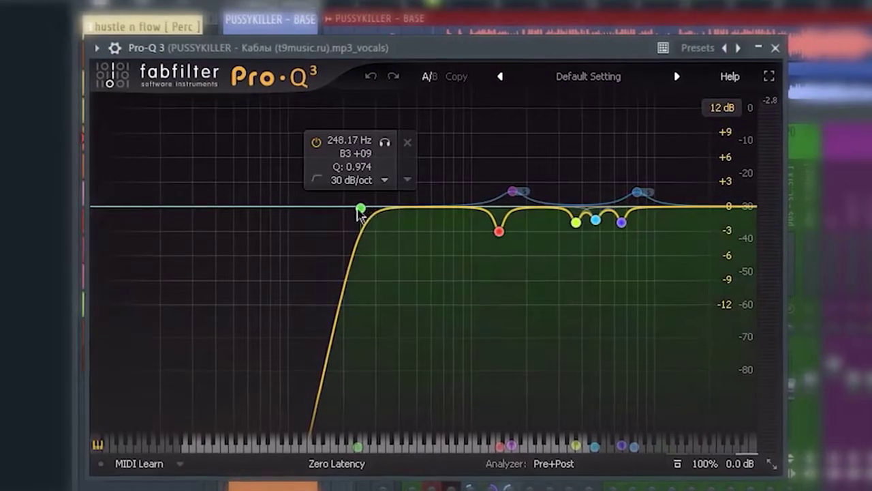
mouse_move(511, 223)
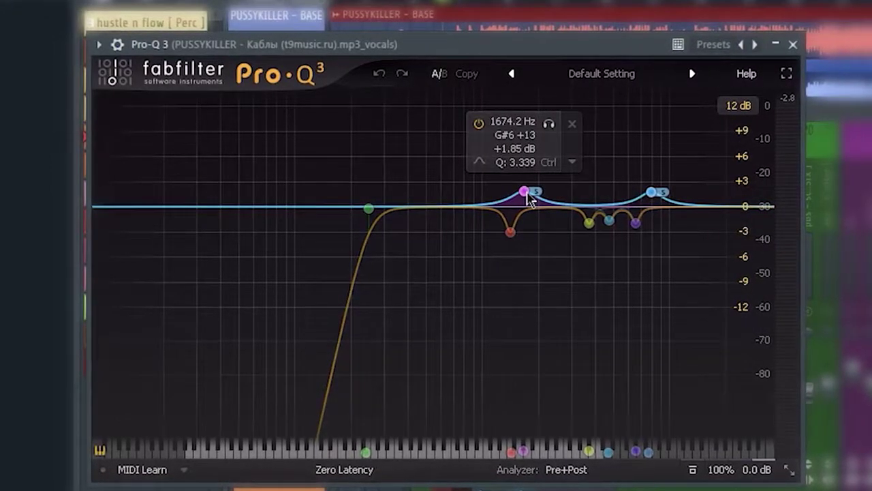
mouse_move(590, 222)
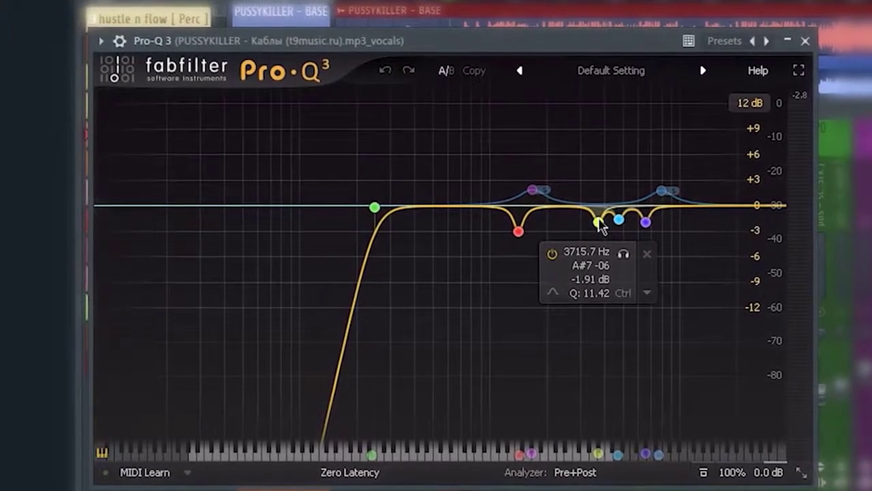
mouse_move(620, 220)
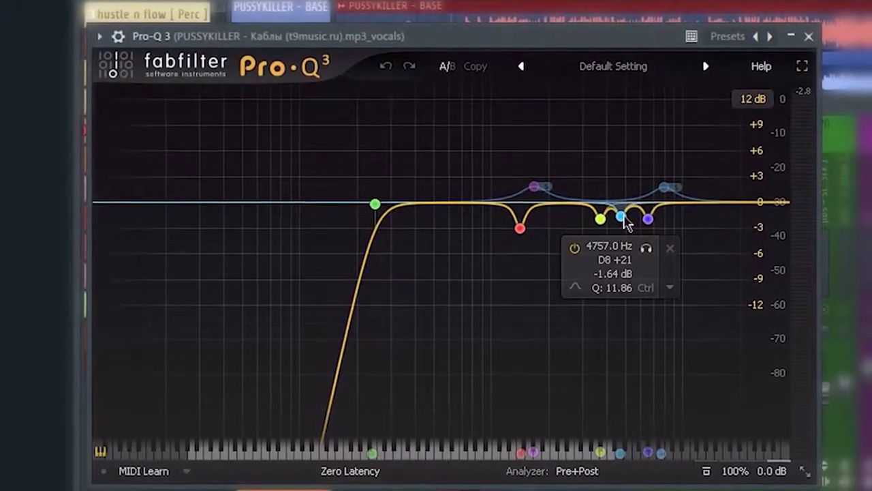
mouse_move(648, 219)
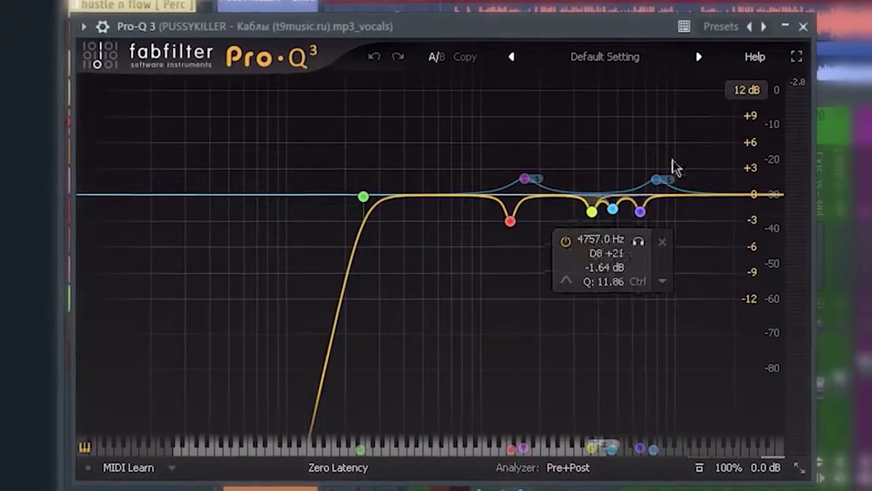
click(657, 179)
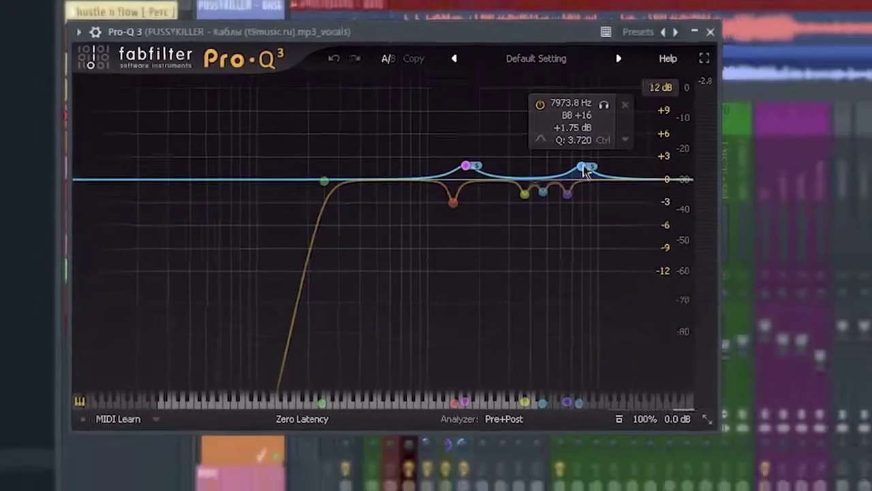
- Review the Fruity Flanger and Fruity Chorus settings on the vocals insert, closing each plugin window when done
click(685, 156)
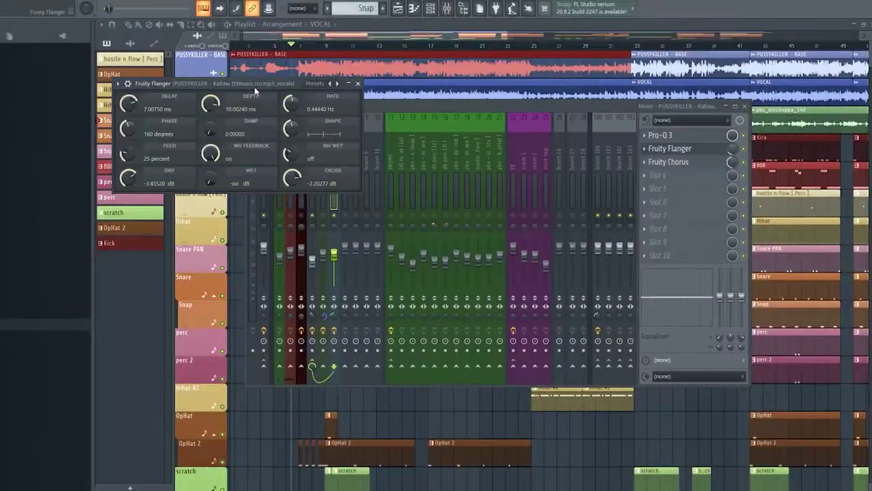
drag(254, 86, 379, 139)
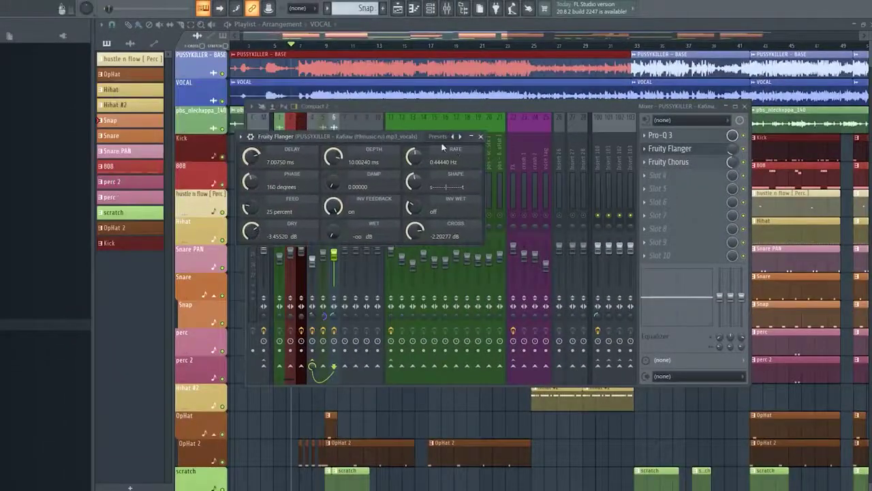
click(481, 137)
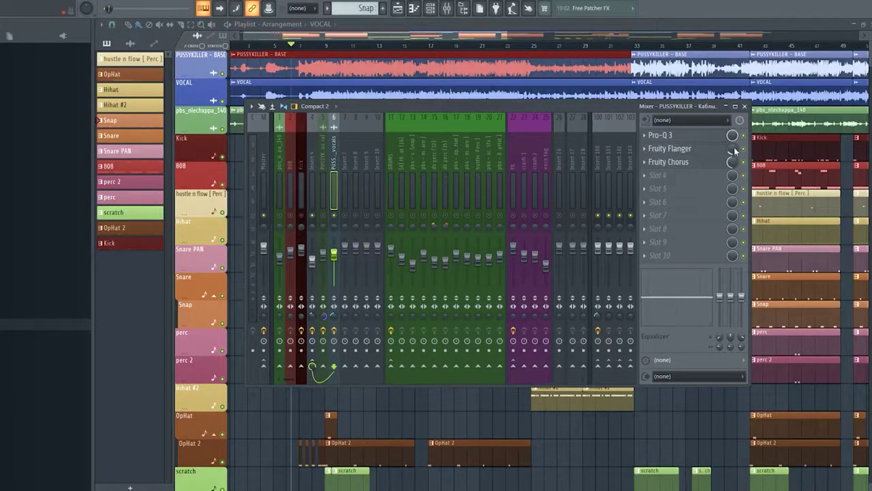
click(660, 161)
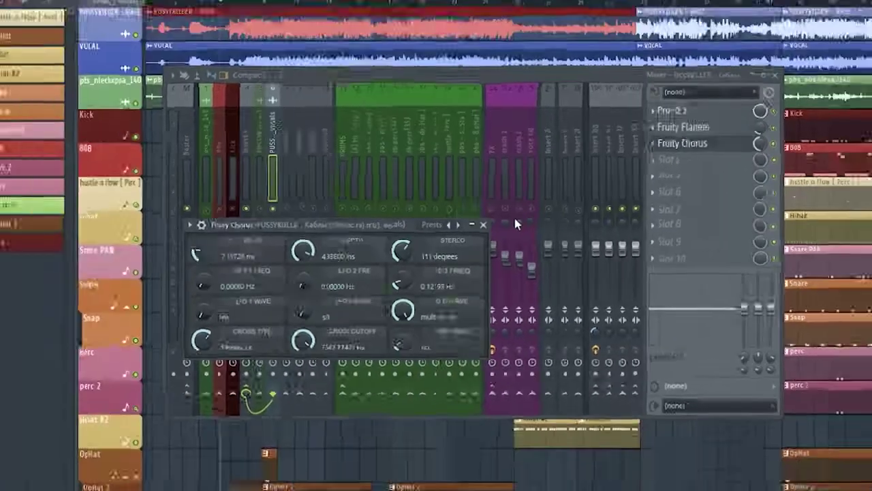
click(484, 224)
- Select Insert 4 in the mixer and compare playback with effects enabled and bypassed on inserts 4, 5 and 6
click(242, 196)
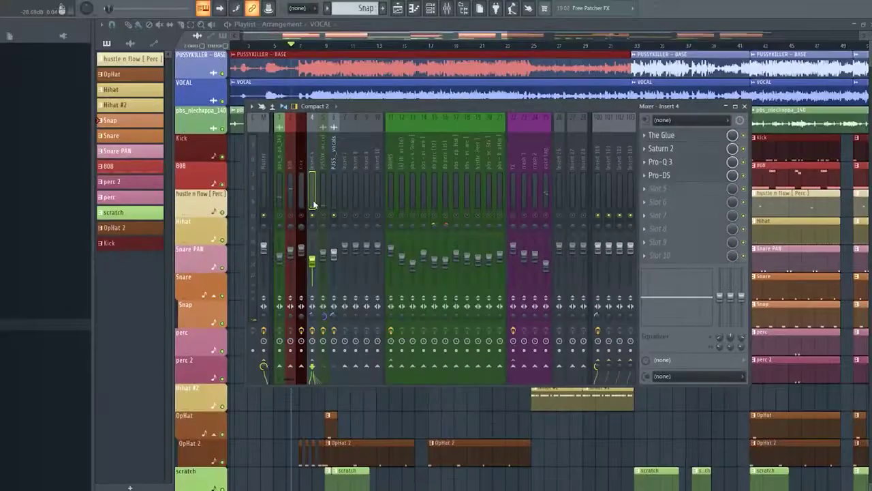
key(space)
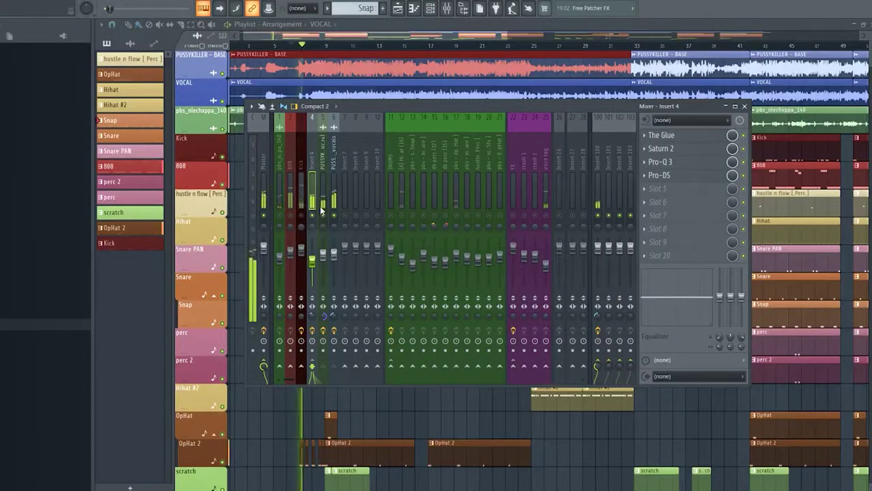
key(space)
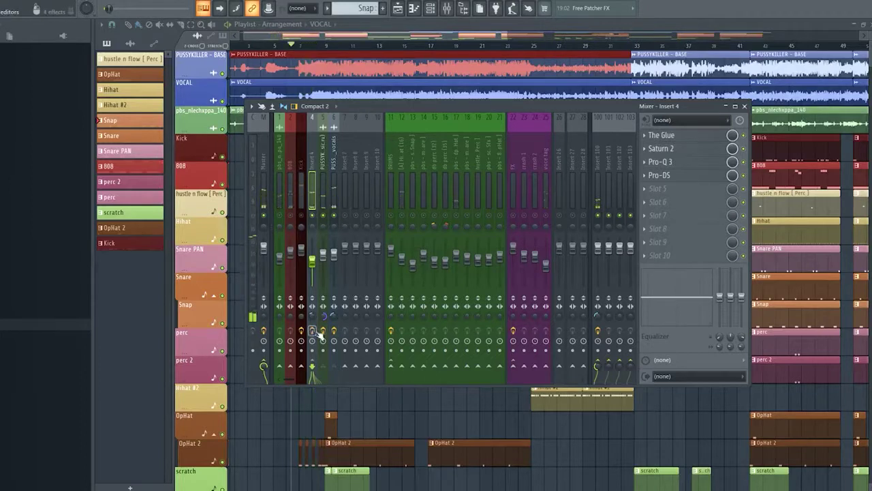
key(space)
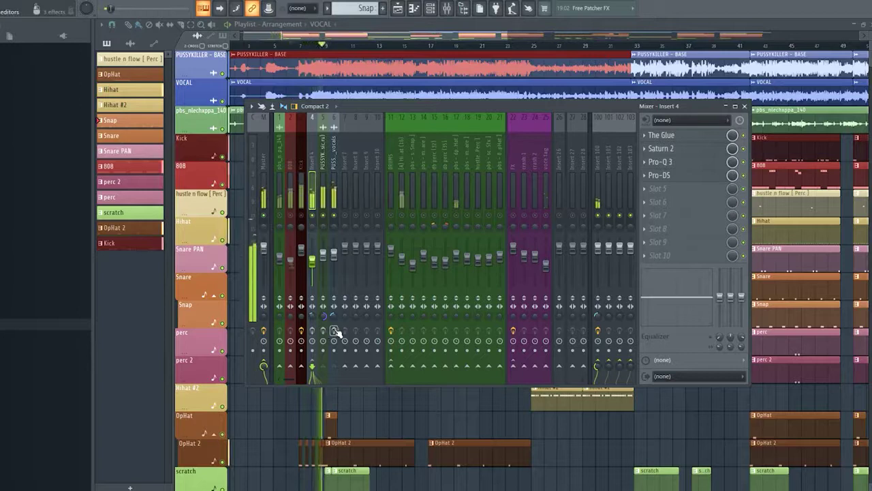
key(space)
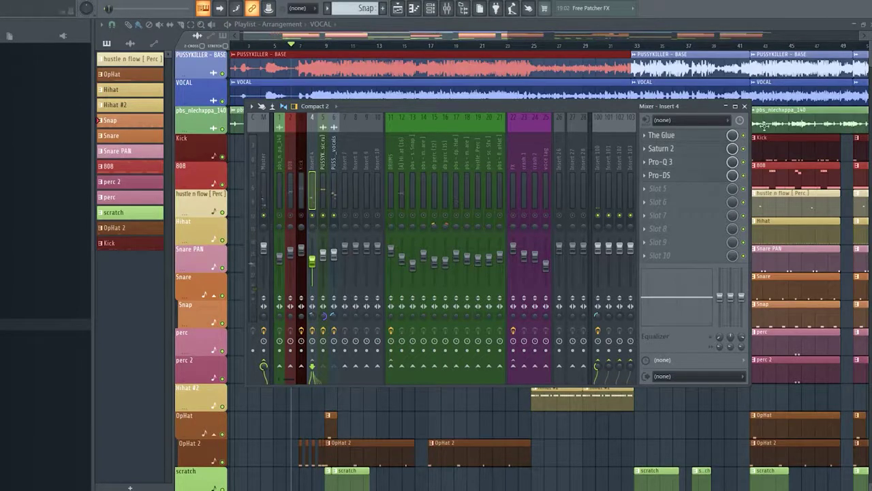
- Open The Glue compressor and the Saturn 2 saturator on Insert 4 to view their settings
click(682, 136)
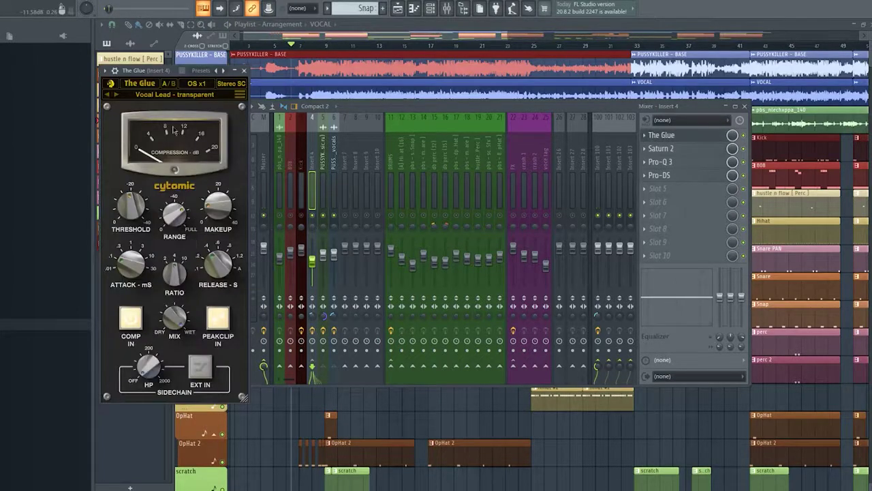
click(660, 148)
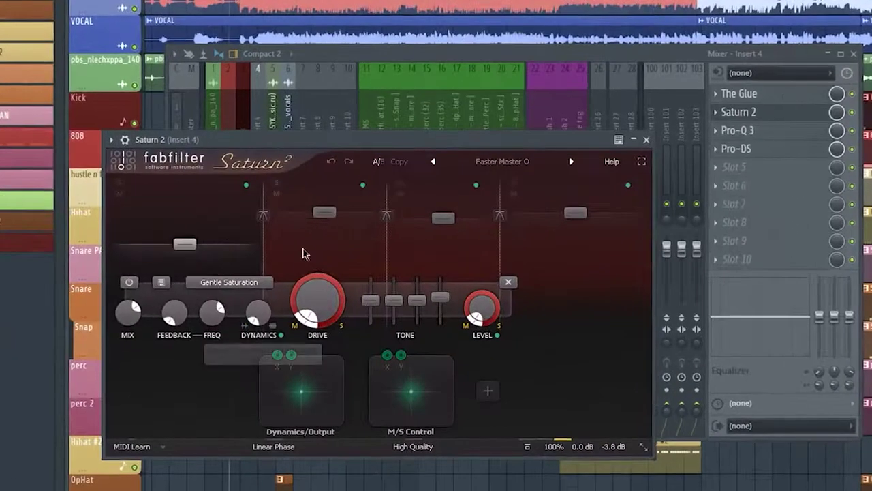
- Review Pro-Q 3 and Pro-DS on Insert 4, playing the song to watch the de-essing, and close Pro-DS
click(738, 130)
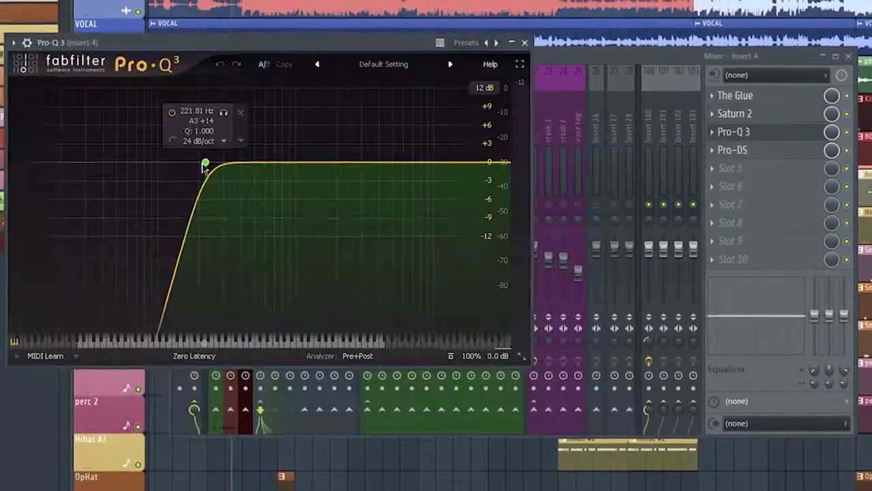
click(732, 150)
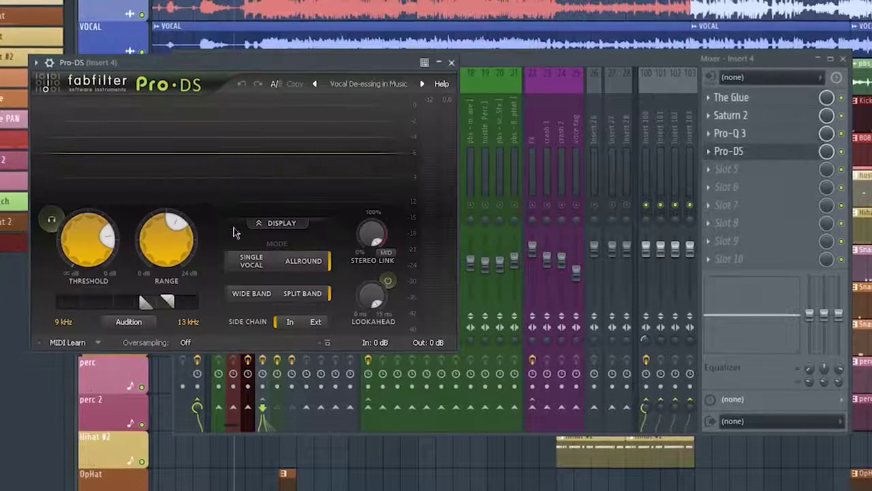
key(space)
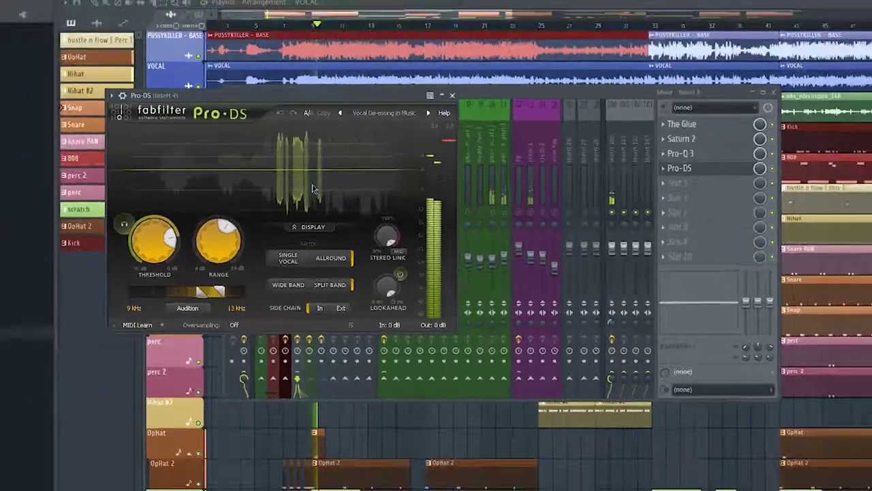
click(452, 95)
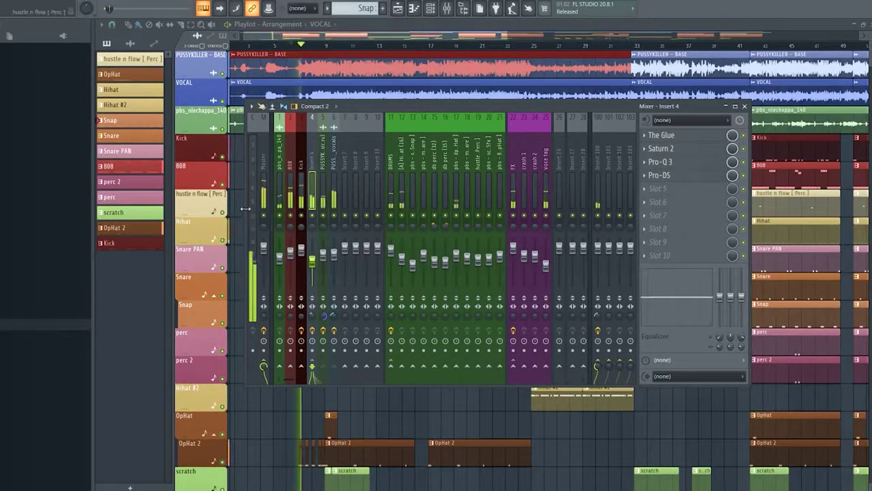
- Examine the song's arrangement in the playlist with the mixer hidden, covering the base, vocal and drum clips along the timeline
key(F9)
scroll(331, 229, up, 4)
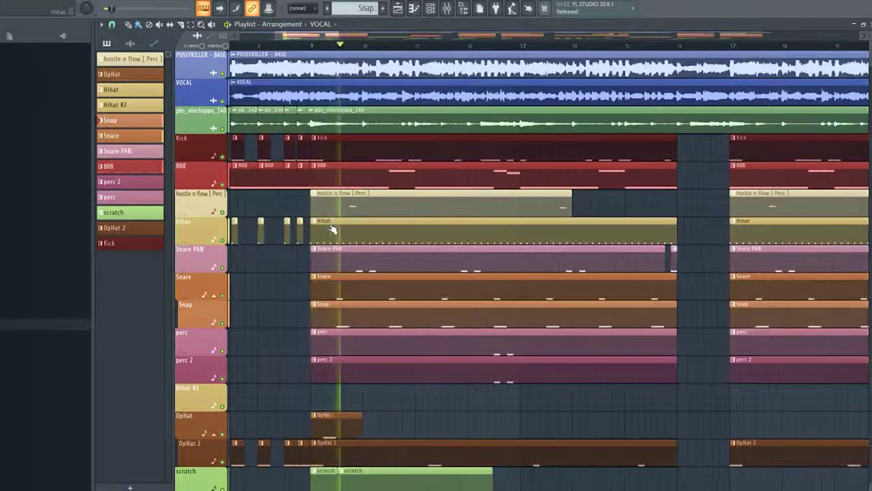
scroll(330, 223, down, 2)
scroll(329, 223, down, 2)
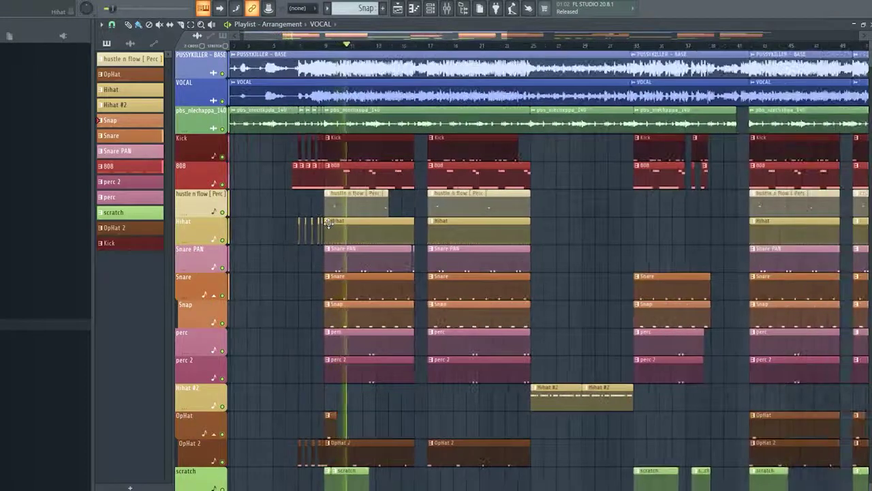
scroll(329, 223, down, 1)
scroll(329, 223, down, 2)
scroll(329, 223, up, 2)
scroll(329, 223, down, 2)
key(F9)
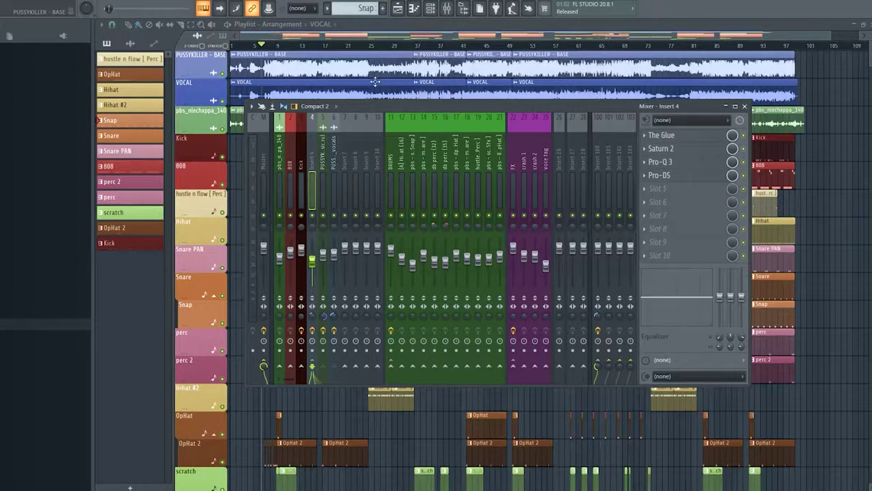
key(F9)
- View the sample settings of the pbs_nlechxppa_140 clip, close them and look over its clips across the playlist
double_click(244, 129)
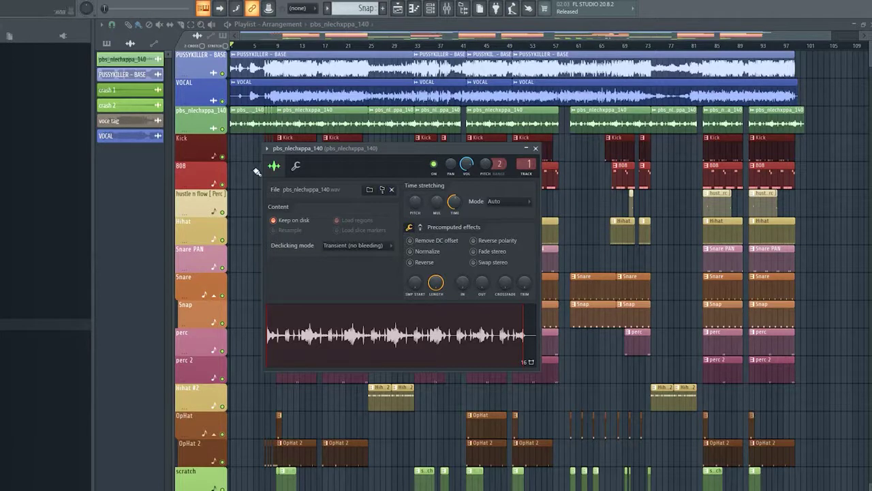
click(216, 156)
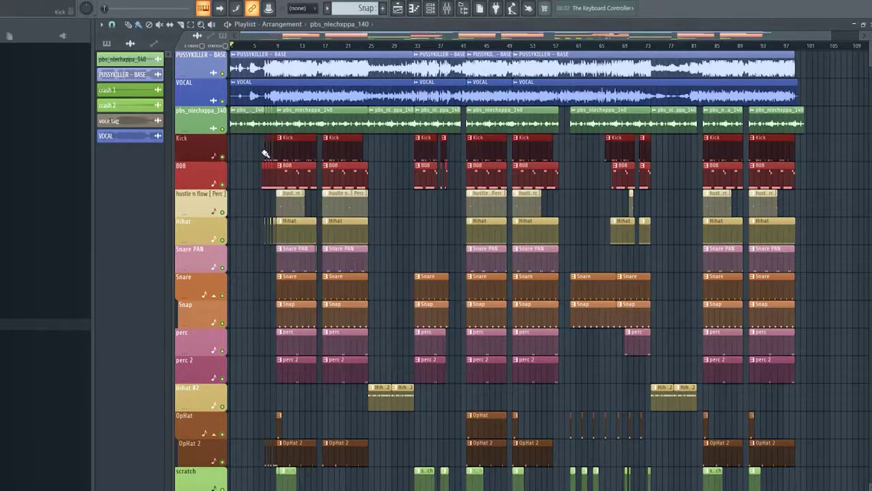
scroll(266, 153, up, 3)
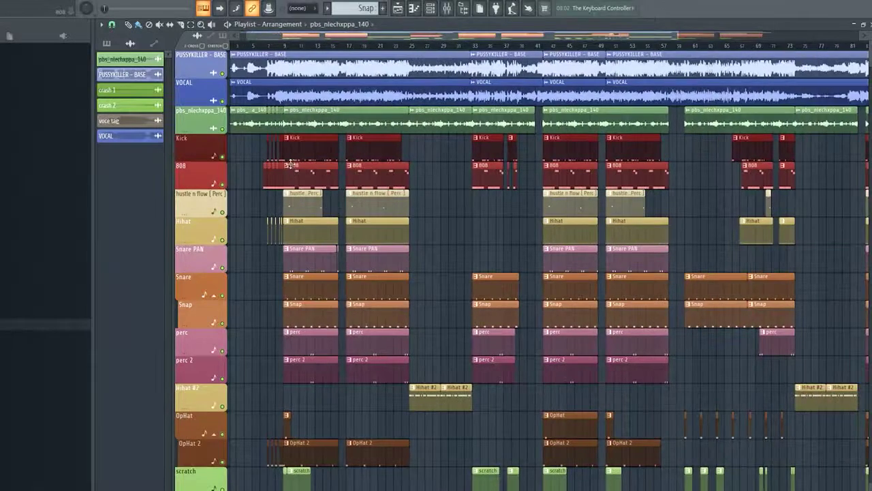
scroll(292, 166, down, 3)
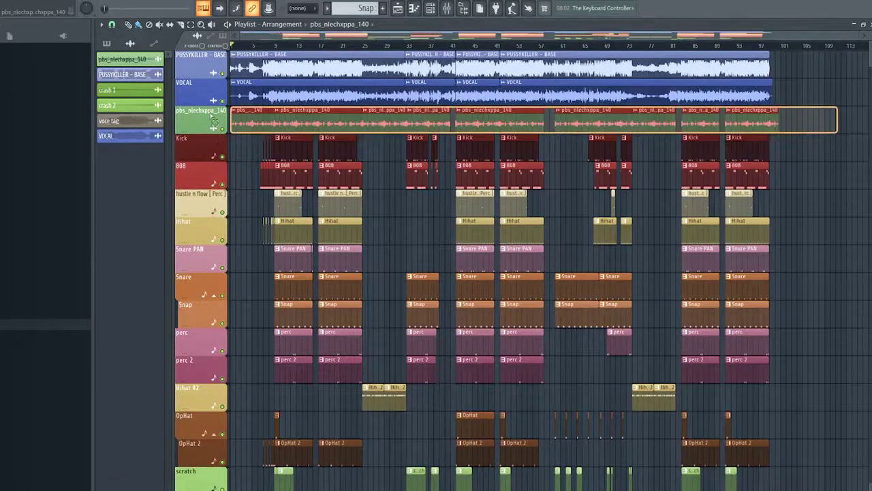
- Open the Kick pattern in the piano roll to examine its notes, and return to the playlist
scroll(282, 146, up, 6)
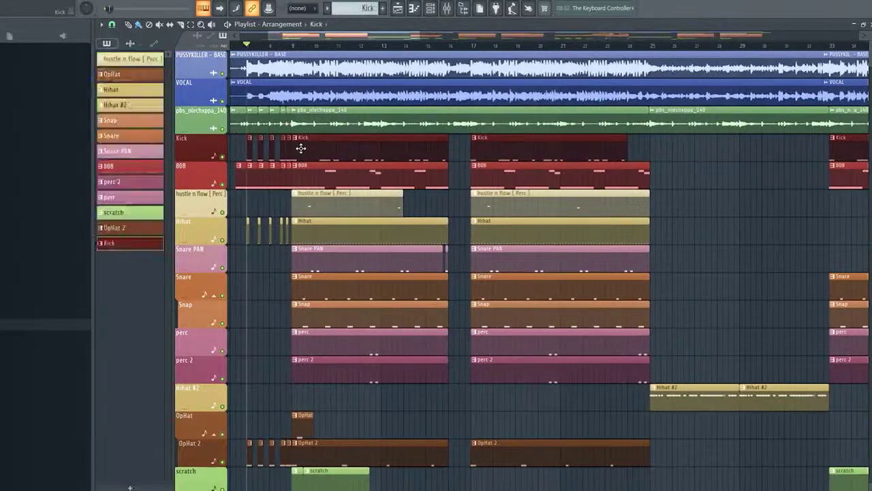
click(302, 146)
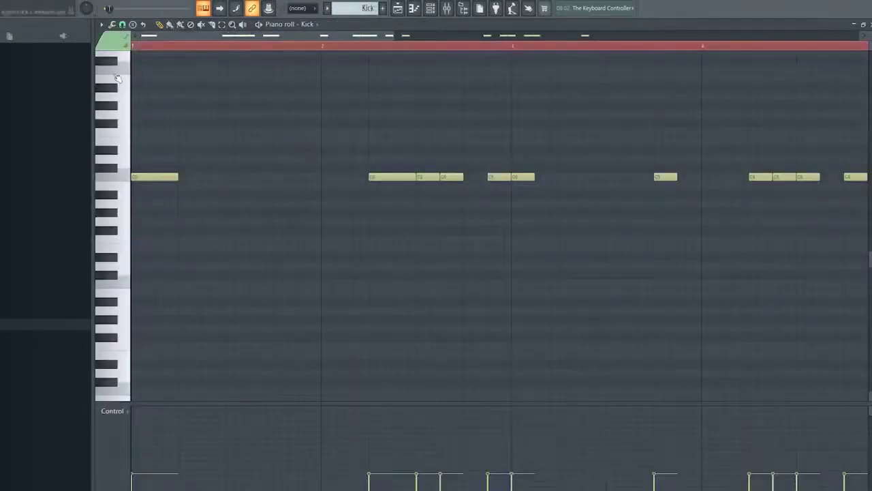
scroll(243, 109, down, 5)
key(space)
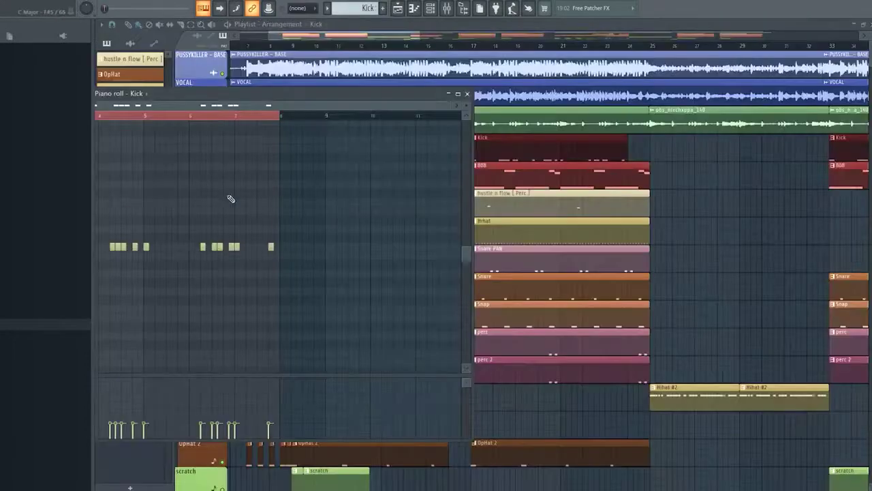
drag(349, 93, 607, 85)
click(377, 34)
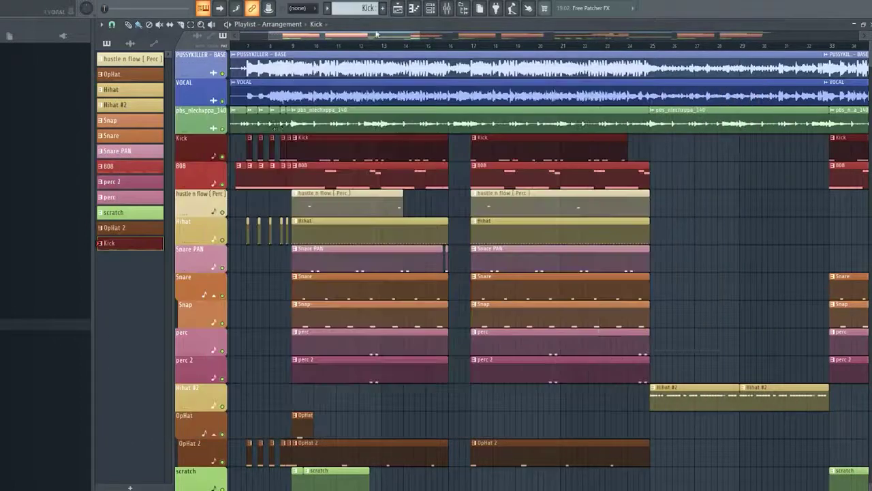
- Locate the Kick in the mixer and channel rack, review its sampler and envelope settings, and close its window
click(447, 9)
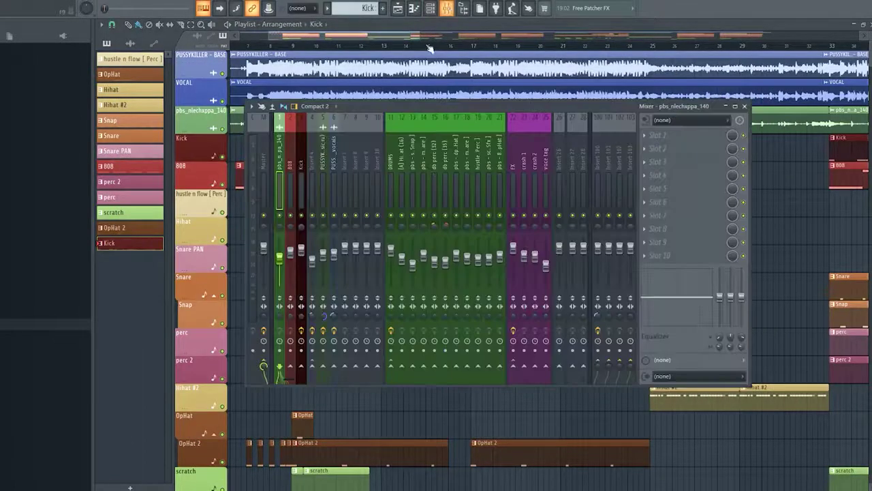
click(302, 203)
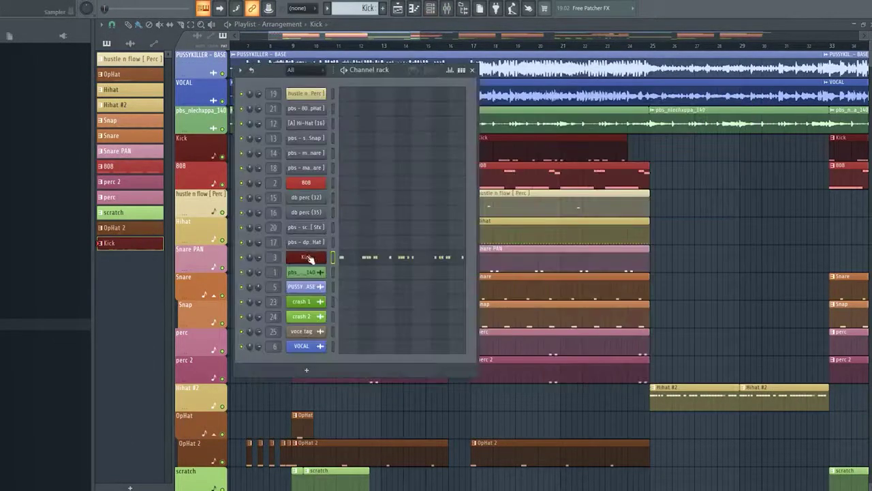
click(306, 257)
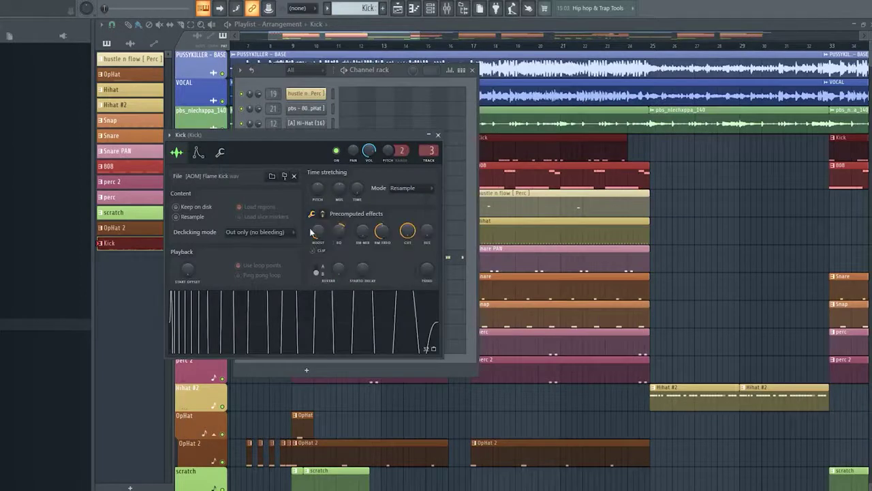
click(198, 153)
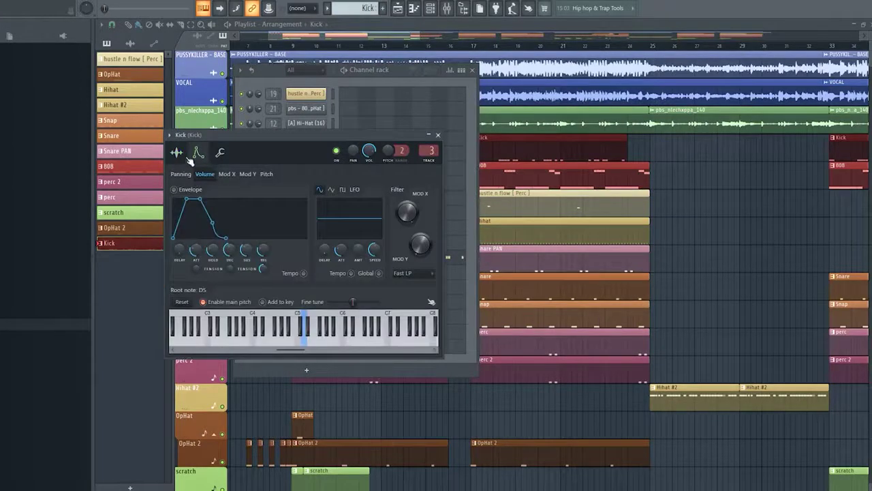
click(177, 153)
click(439, 135)
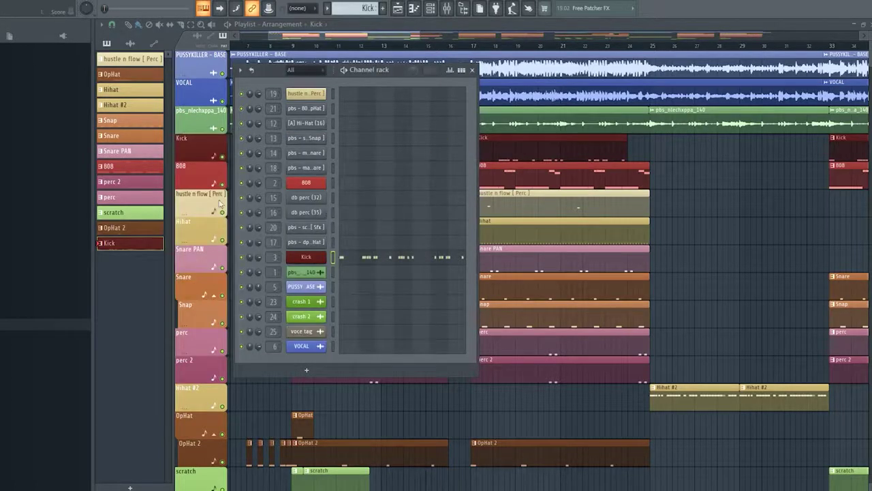
- Open the 808 pattern in the piano roll, play it back to examine its notes, and close the piano roll
key(F6)
scroll(252, 171, down, 3)
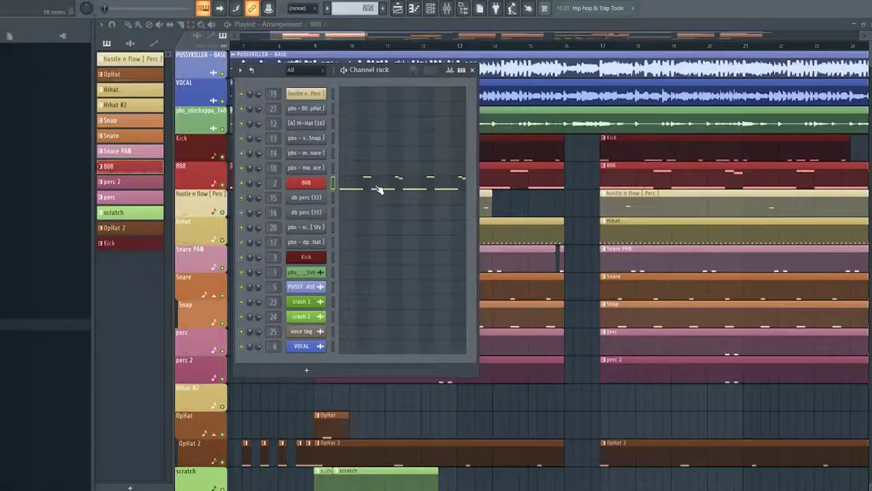
click(379, 190)
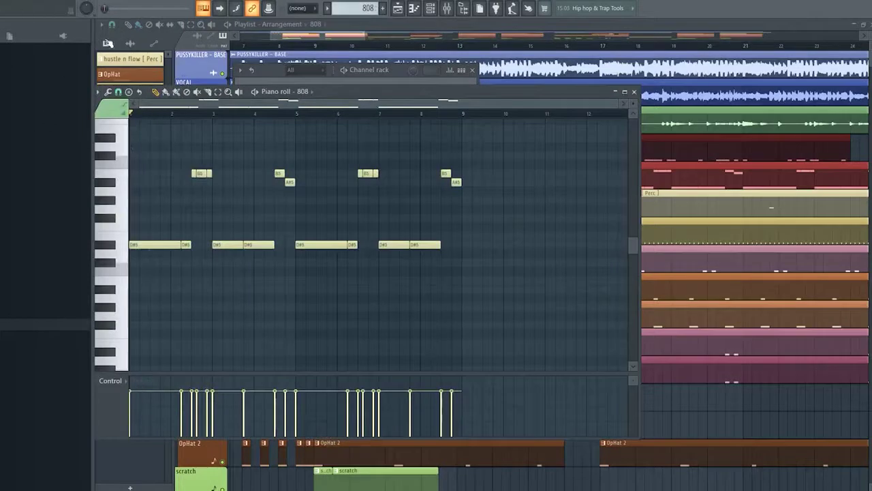
key(space)
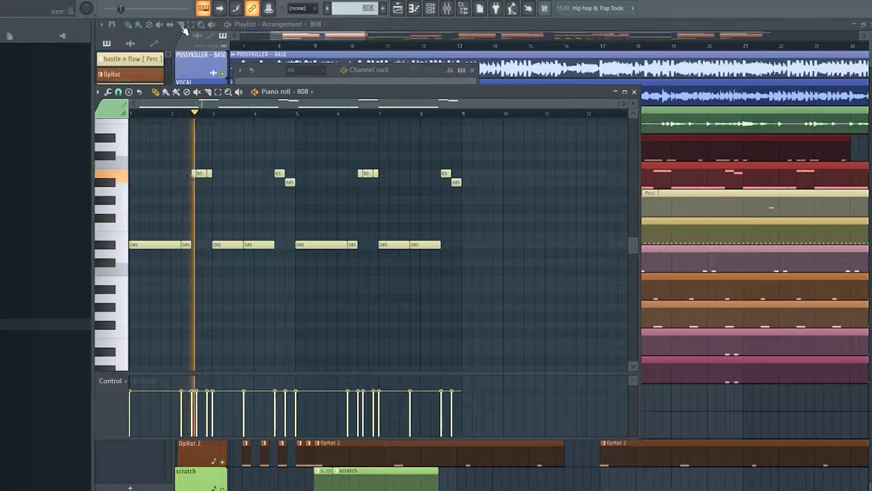
key(Tab)
key(Tab)
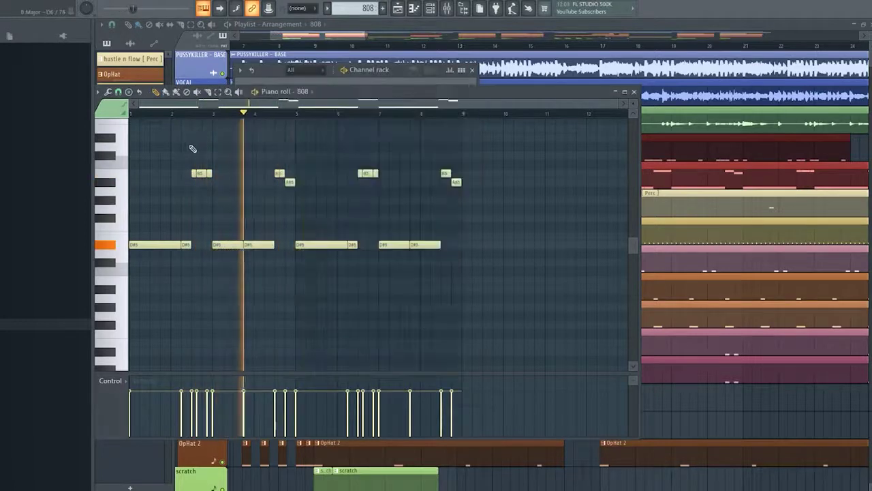
scroll(194, 146, up, 3)
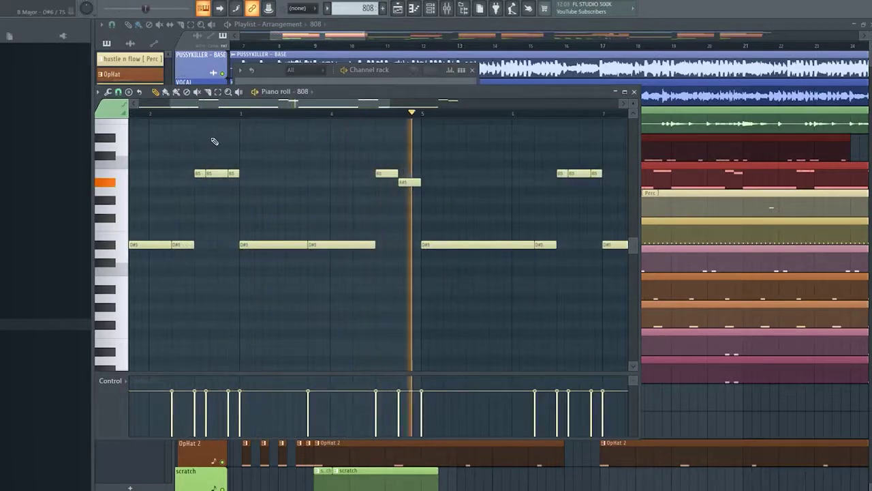
scroll(214, 141, down, 3)
key(F7)
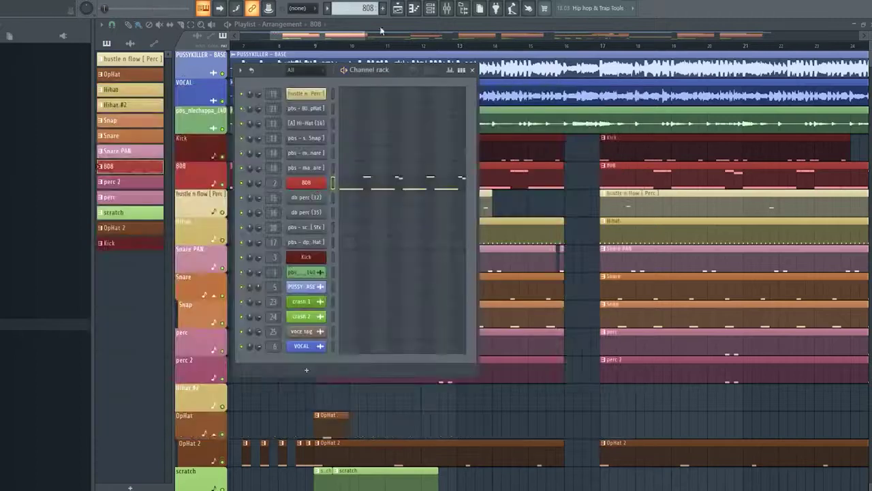
- Inspect the 808 and Kick inserts in the mixer and mute the hustle n flow [ Perc ] playlist track
click(450, 11)
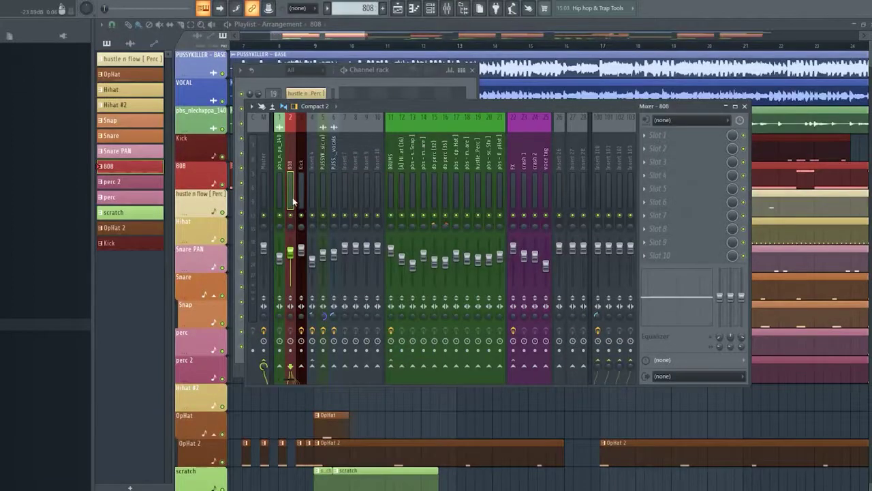
click(303, 195)
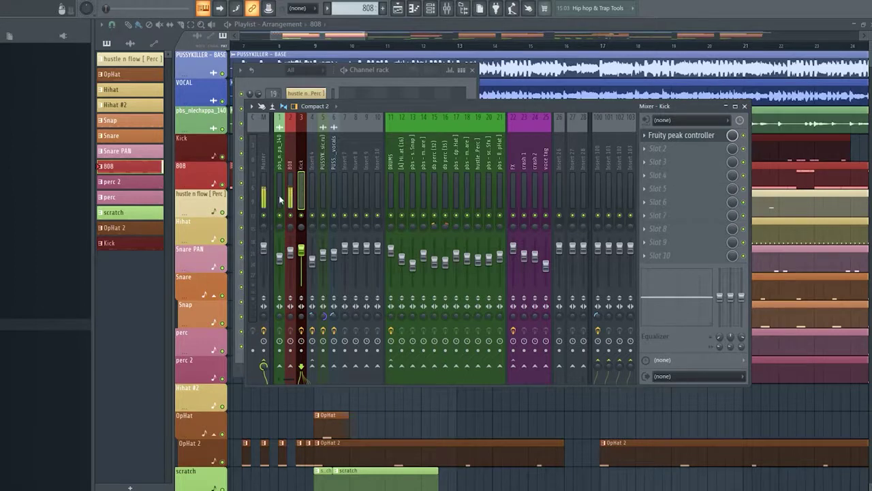
click(224, 207)
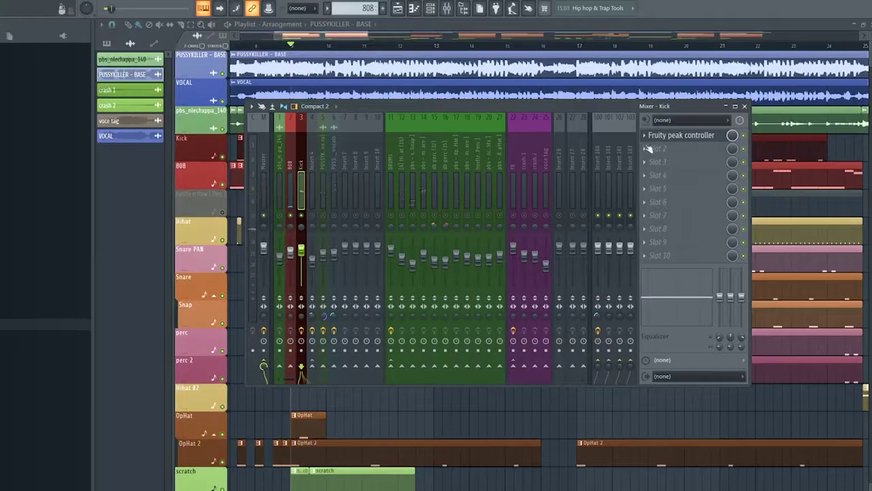
- View the Fruity peak controller settings on the Kick insert, and close the plugin and the mixer
click(654, 137)
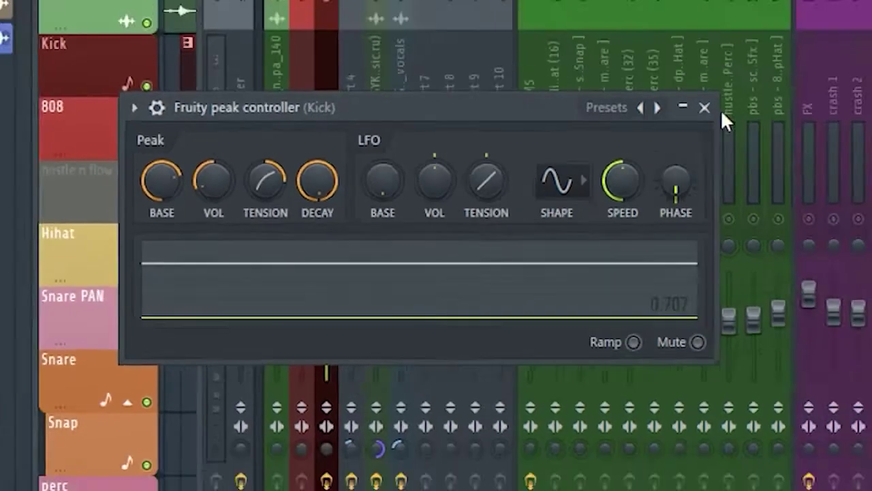
click(796, 86)
key(F9)
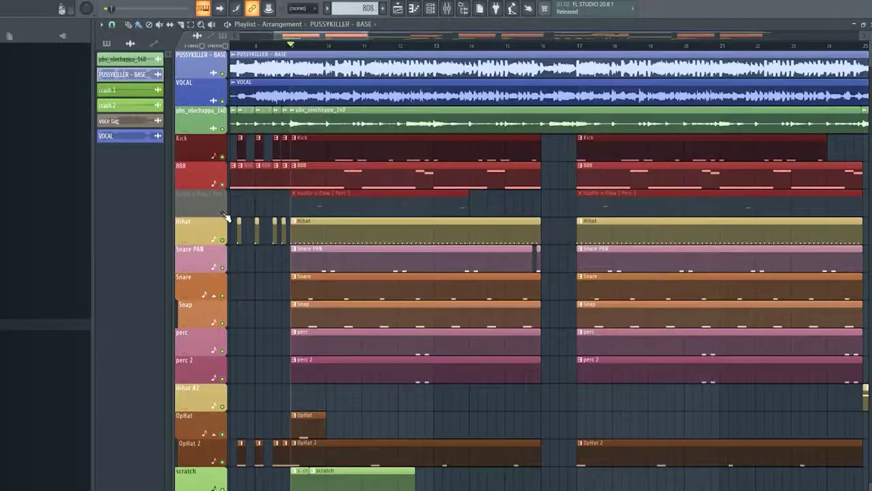
- Solo and unsolo the hustle n flow [ Perc ] track, and view its pattern in the piano roll
right_click(223, 212)
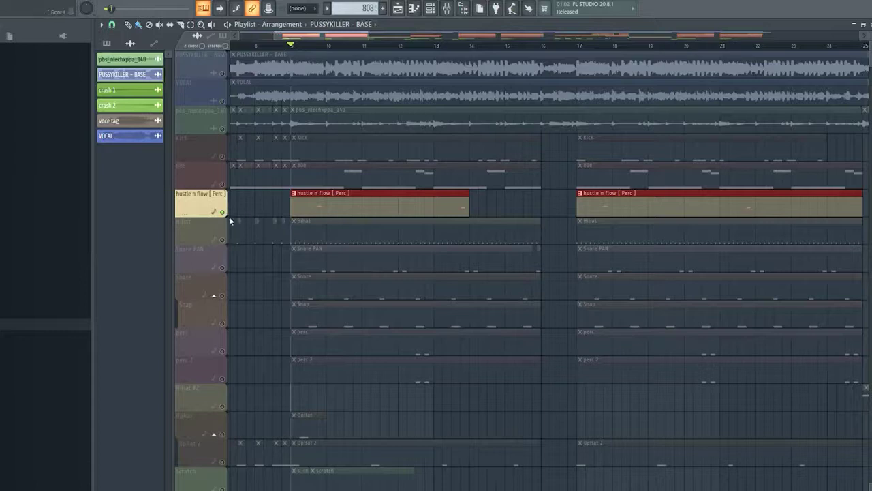
right_click(225, 214)
double_click(327, 207)
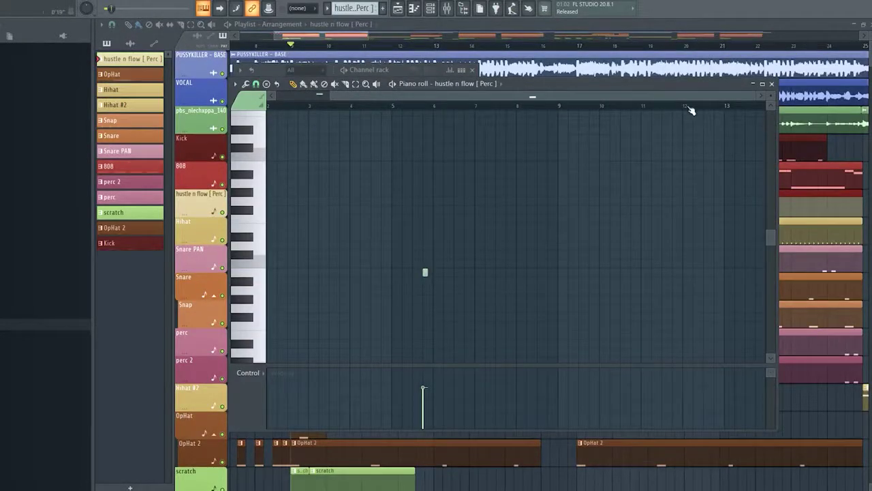
key(F7)
- Select mixer inserts 11 to 21 to inspect the drum group, and select only the DRUMS bus
key(F9)
drag(515, 162, 330, 157)
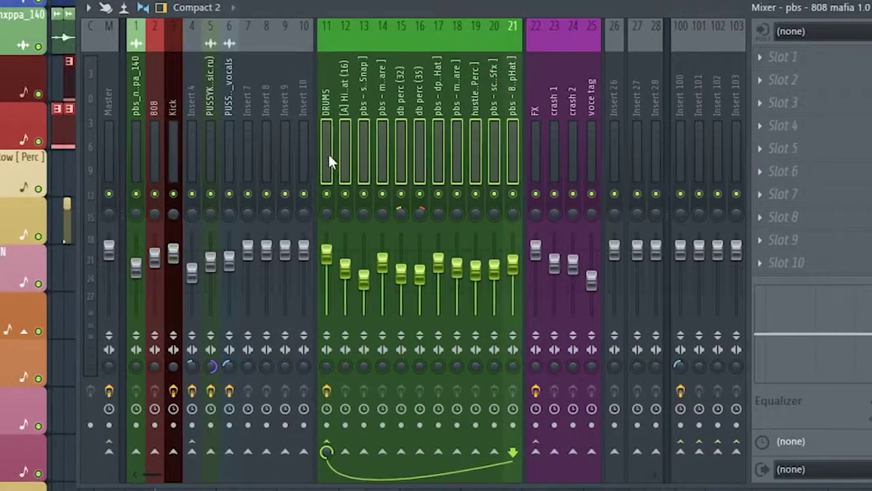
click(335, 170)
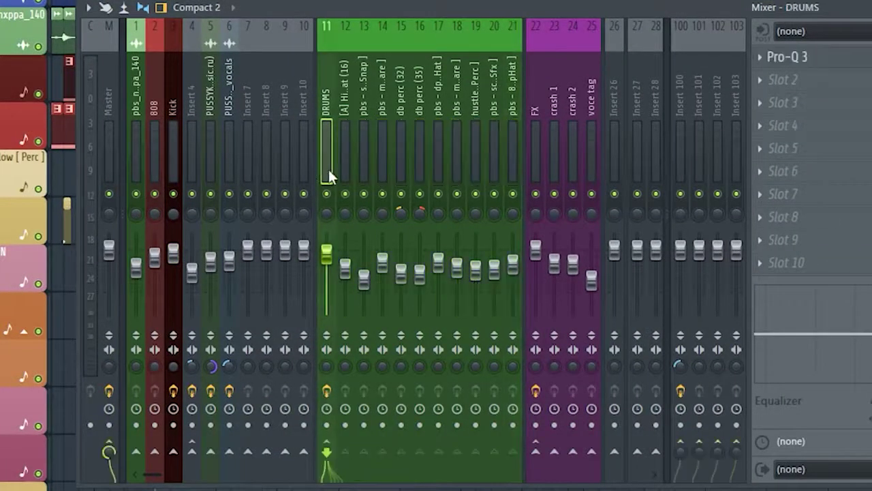
- View the Pro-Q 3 low-cut curve on the DRUMS bus, and close the plugin and the mixer
drag(477, 195, 351, 186)
click(328, 171)
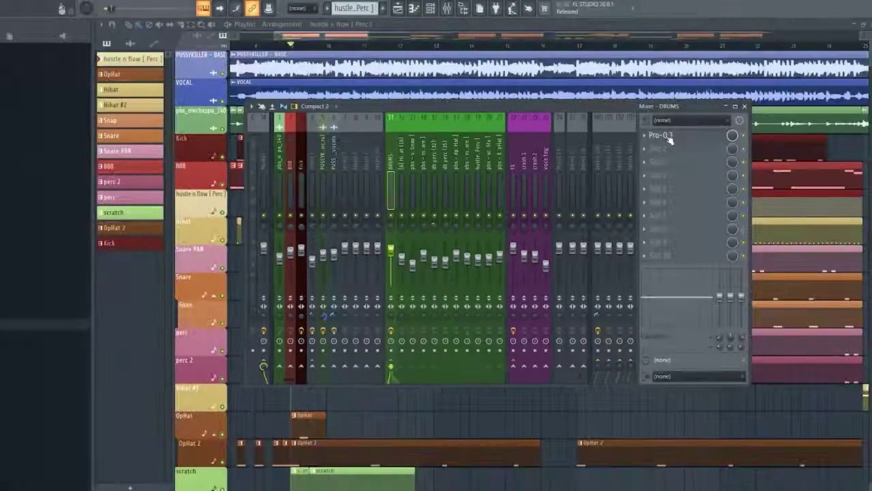
click(787, 56)
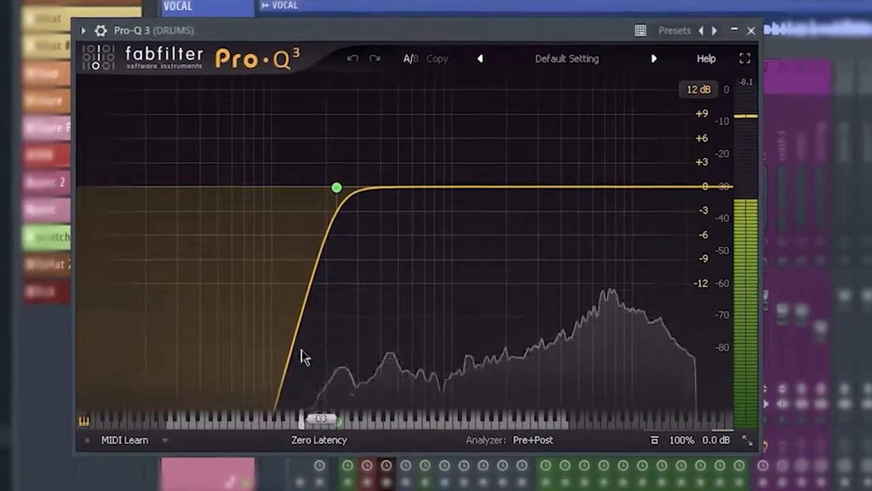
key(Escape)
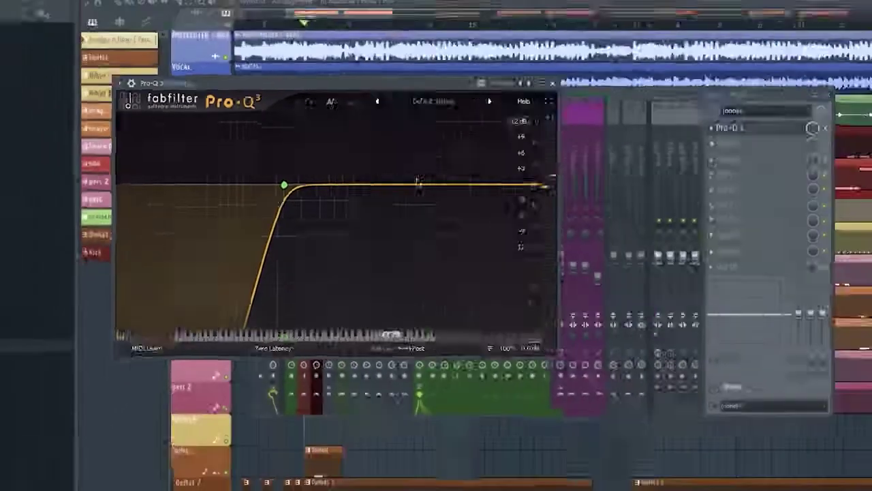
key(F9)
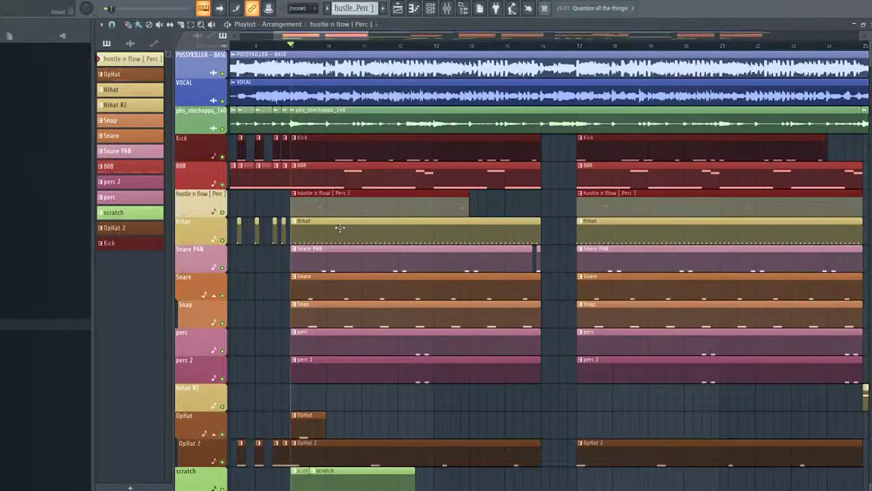
- Move the Hihat #2 track in the playlist to directly below the Hihat track
scroll(206, 417, down, 5)
drag(196, 393, 234, 257)
scroll(404, 221, up, 5)
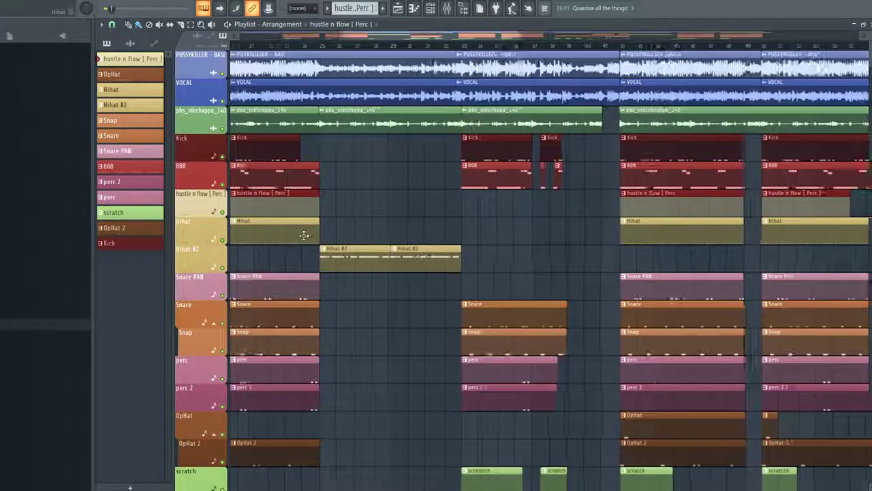
- Place the playhead just before bar 25, open the Hihat #2 pattern in the piano roll, and play it
click(329, 48)
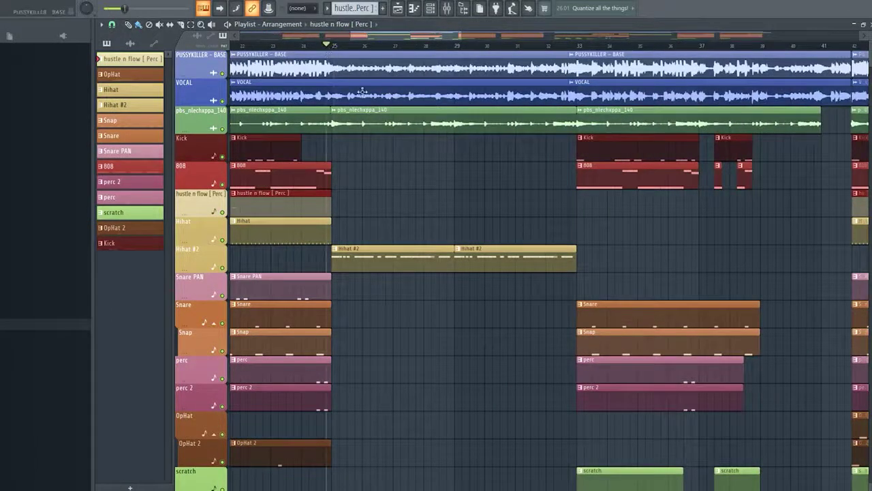
double_click(345, 258)
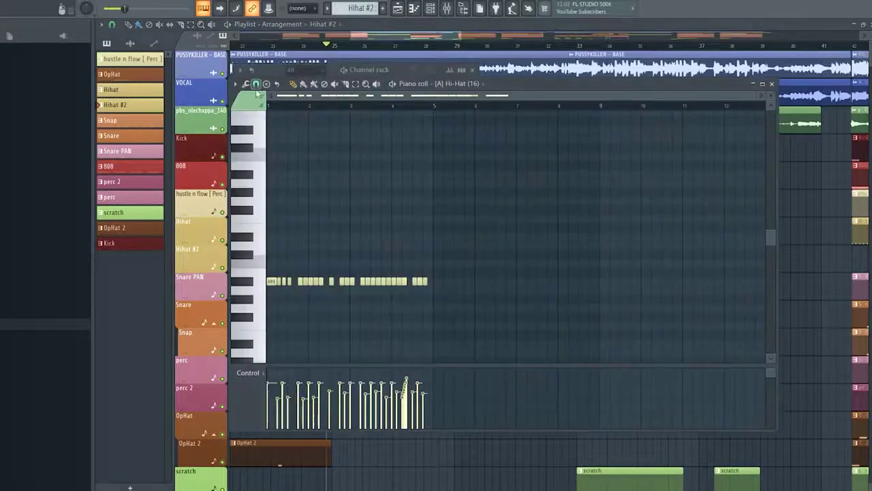
key(space)
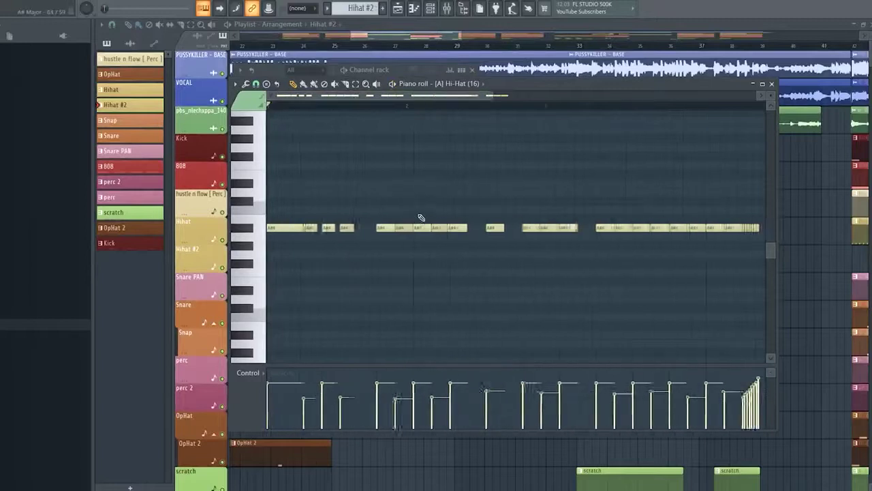
- Examine the spacing, velocities and fast rolls of the Hihat #2 notes in the piano roll
scroll(421, 218, down, 2)
scroll(420, 216, up, 2)
drag(316, 252, 369, 211)
scroll(467, 246, down, 3)
drag(473, 250, 480, 229)
scroll(293, 227, up, 3)
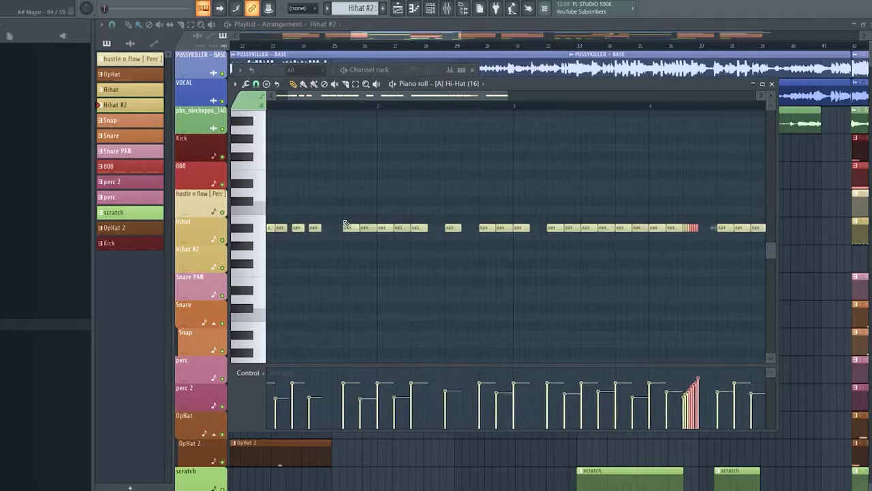
click(436, 229)
drag(442, 231, 428, 230)
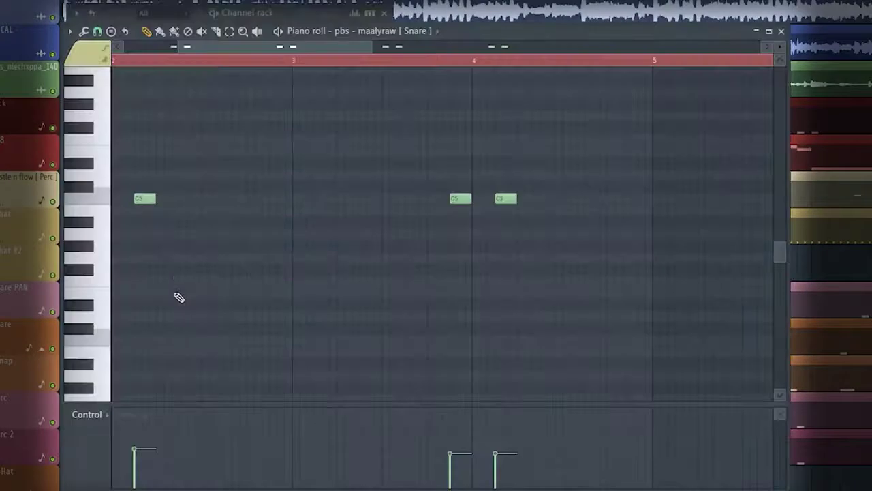
- Show the panning values of the maalyraw [ Snare ] notes, check the first two notes, and audition the metro boomin [ Snare ] pattern
click(86, 414)
click(102, 434)
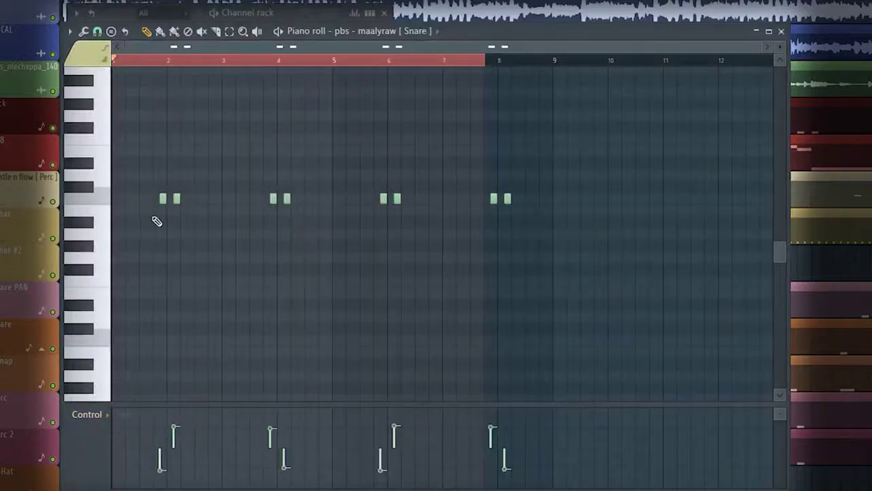
click(163, 198)
click(176, 198)
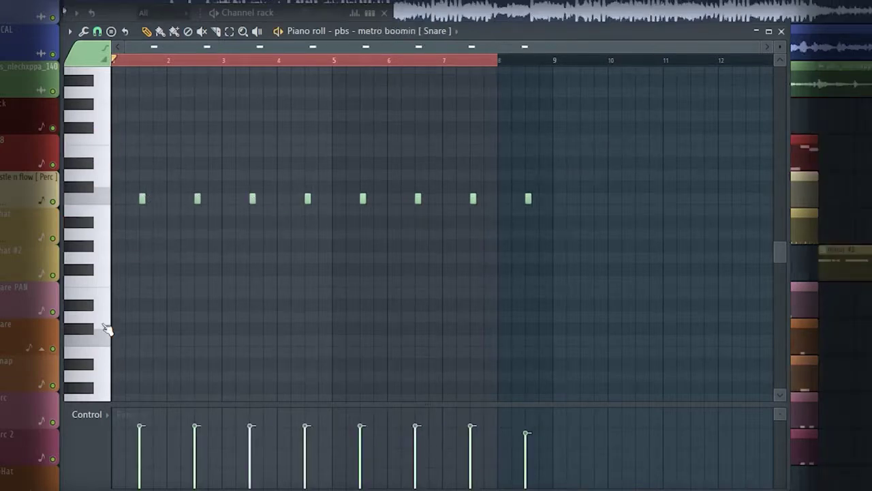
key(space)
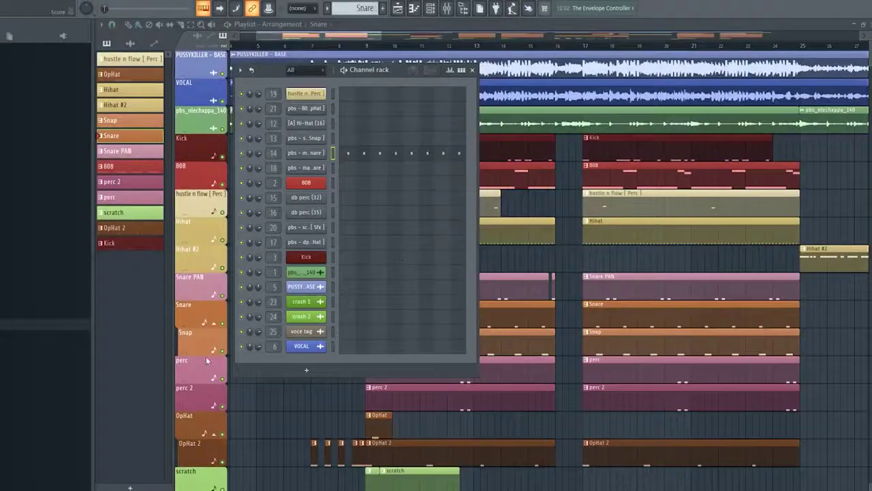
- View the Snap pattern in the piano roll, and close the piano roll and channel rack
key(F6)
click(206, 342)
scroll(263, 343, down, 3)
ctrl+click(287, 352)
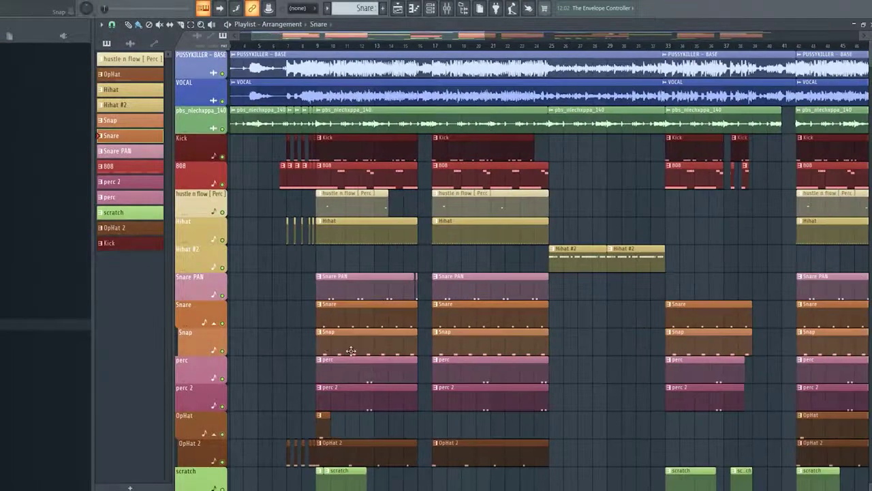
scroll(347, 351, up, 3)
click(310, 352)
double_click(311, 352)
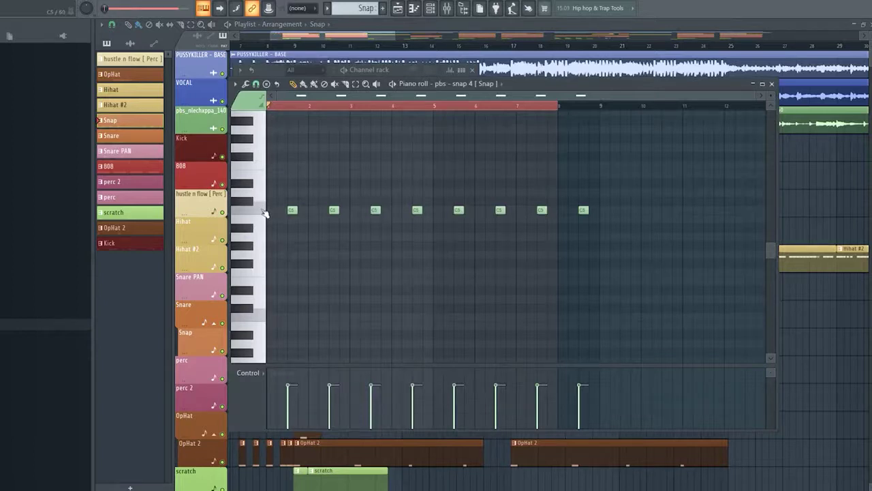
drag(530, 84, 688, 57)
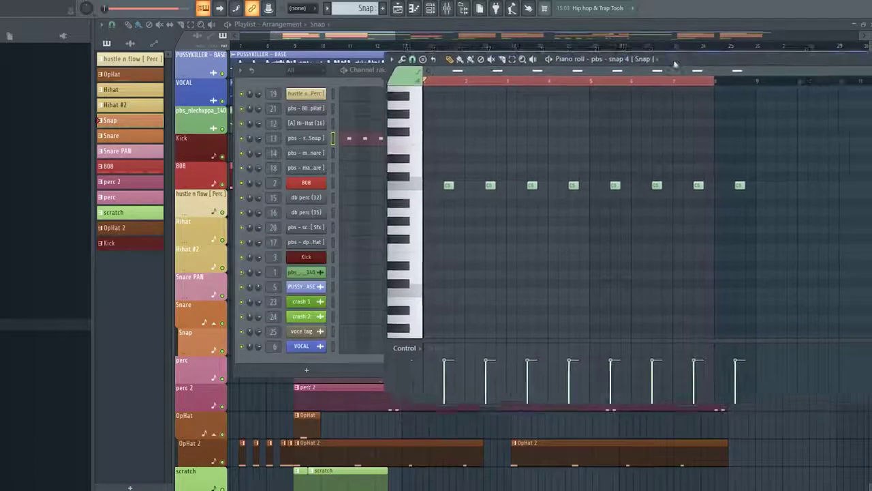
key(F7)
key(F6)
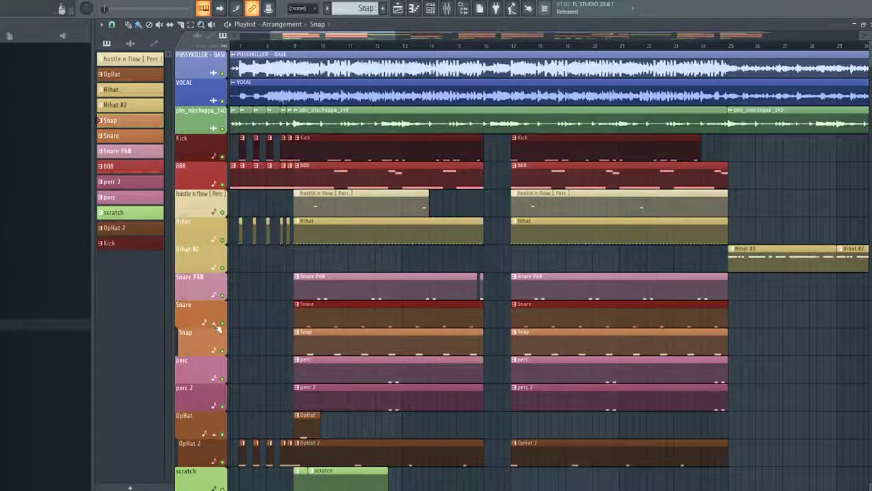
- Solo the Snare and Snap tracks together, play them, and enable the perc track to compare its note placement
ctrl+click(223, 352)
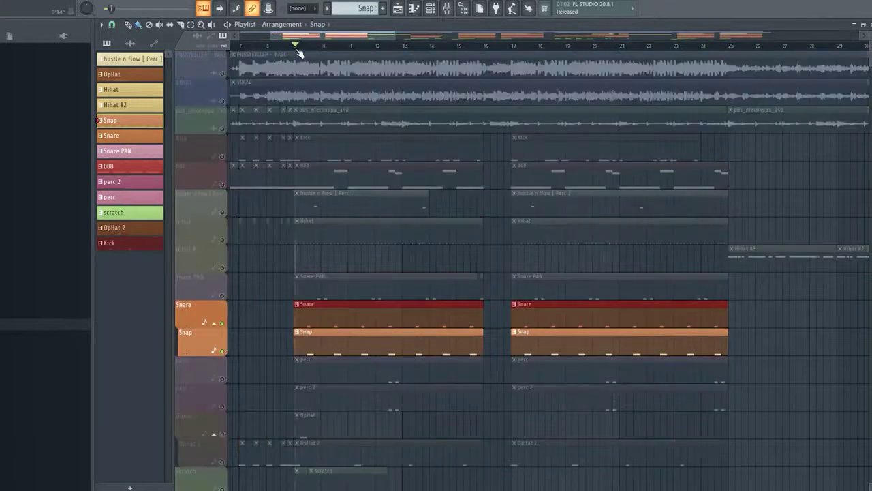
key(space)
click(223, 379)
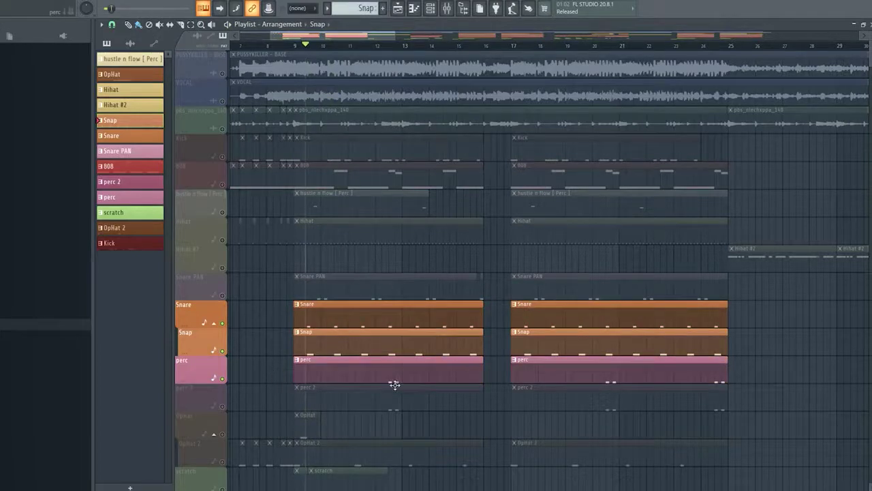
scroll(405, 380, up, 4)
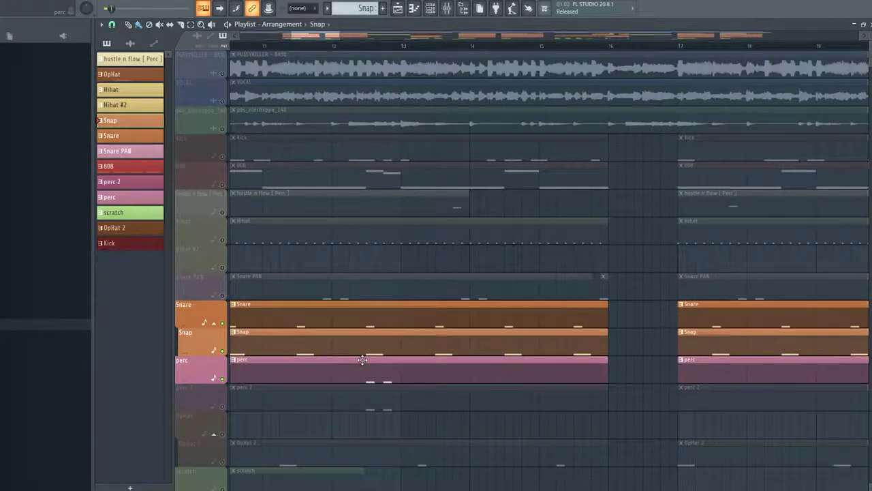
scroll(362, 359, down, 4)
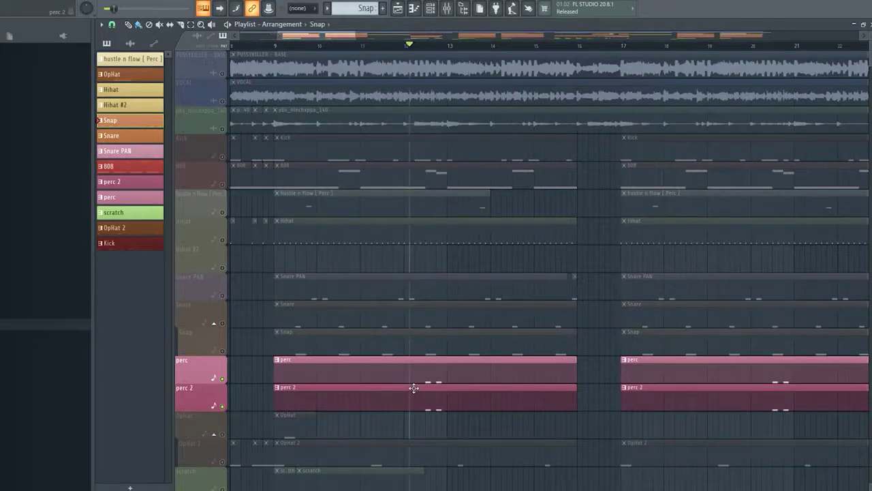
- Play the perc and perc 2 tracks, first together and then with each one soloed
key(space)
key(space)
right_click(224, 380)
key(space)
key(space)
right_click(225, 405)
key(space)
key(space)
- Solo the OpHat track and look over its clips across the whole arrangement
right_click(222, 434)
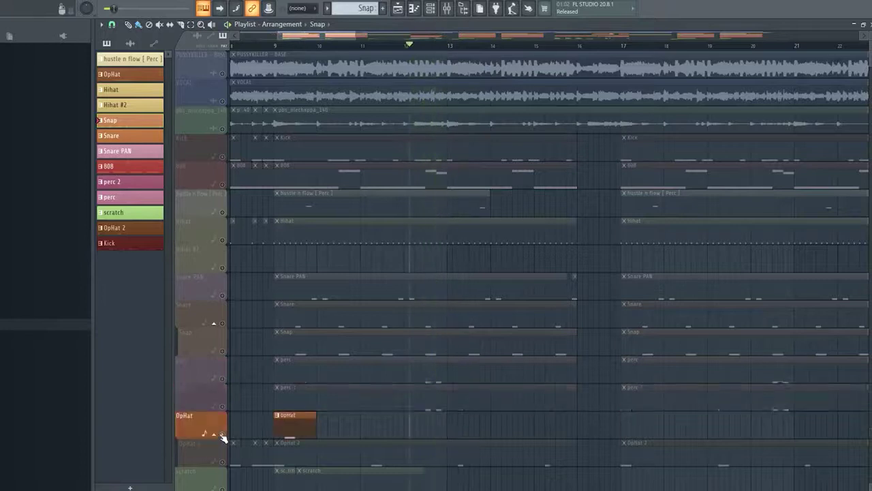
scroll(227, 416, down, 4)
scroll(238, 382, up, 2)
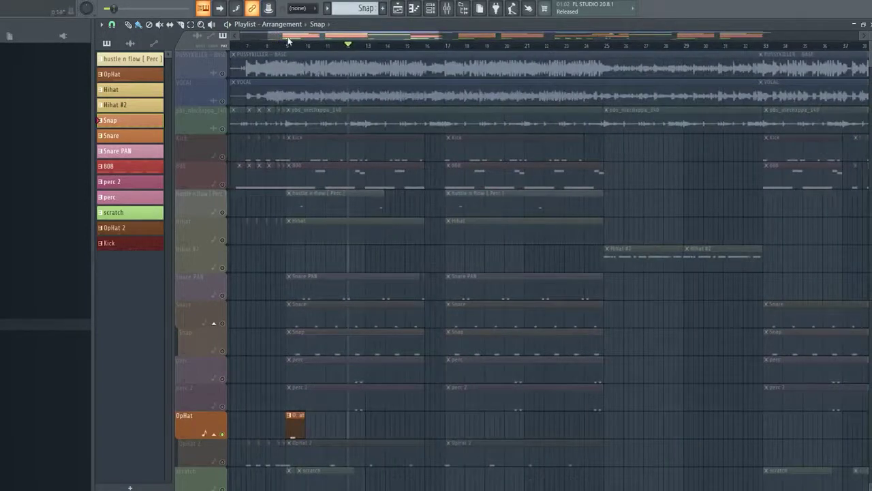
scroll(391, 428, down, 3)
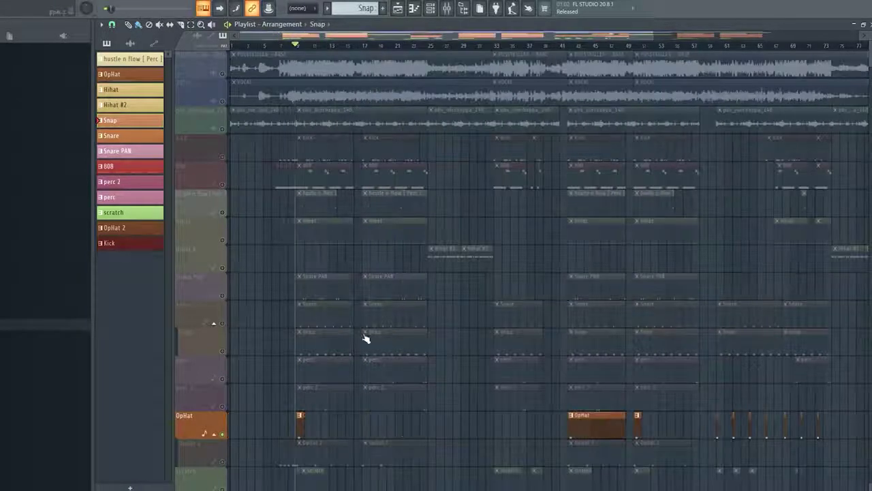
- Select mixer inserts 11 to 21 to review the drum group, and close the mixer
key(F9)
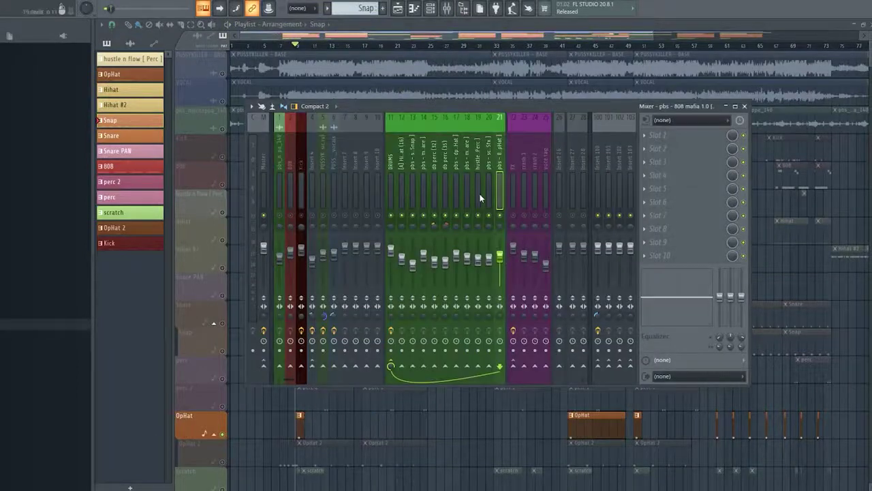
click(390, 205)
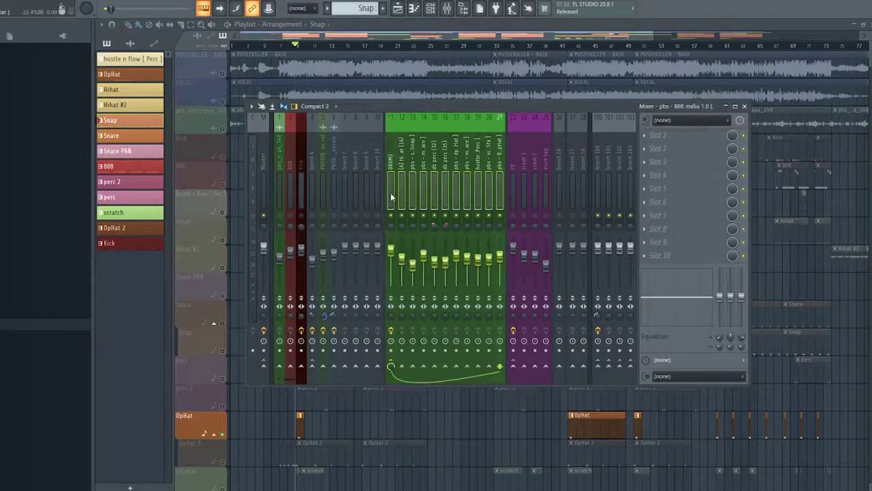
click(203, 415)
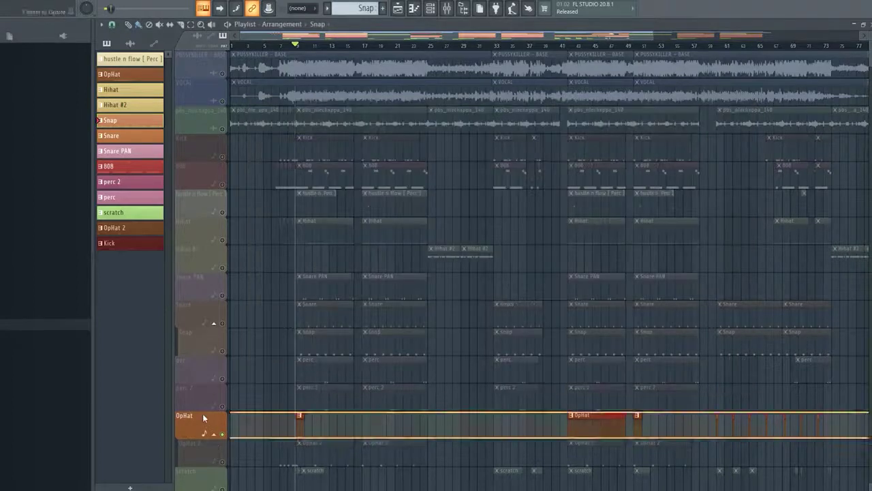
- Enable the Snare PAN through OpHat 2 tracks, play them together, and add the scratch track
scroll(211, 413, down, 3)
click(222, 379)
scroll(300, 393, up, 5)
key(space)
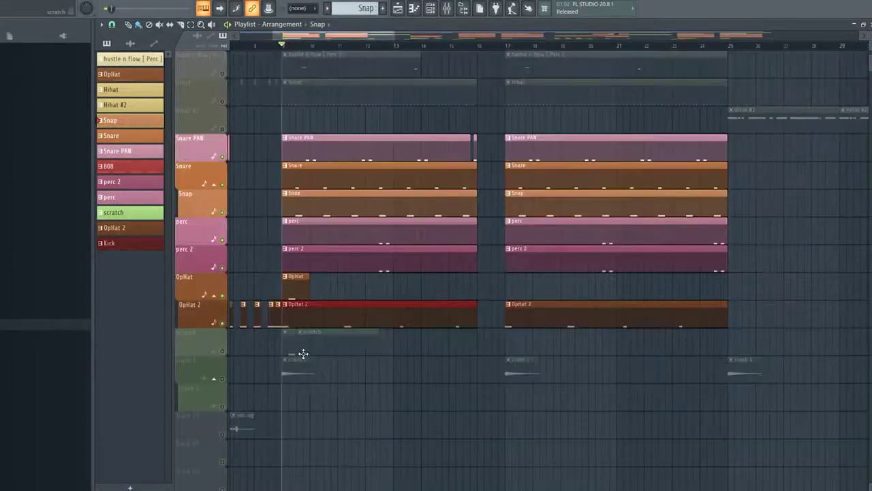
click(223, 352)
scroll(339, 374, up, 3)
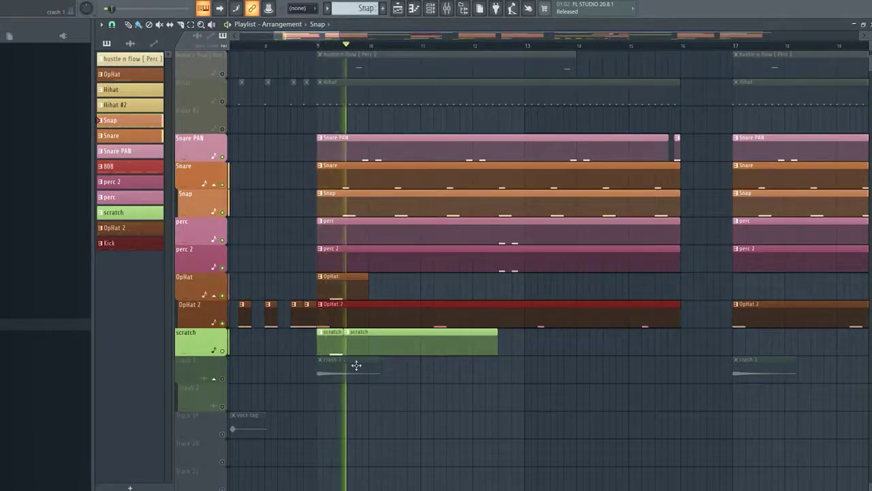
- Examine where the scratch clips fall across the sections of the arrangement
scroll(359, 366, down, 3)
scroll(361, 366, down, 3)
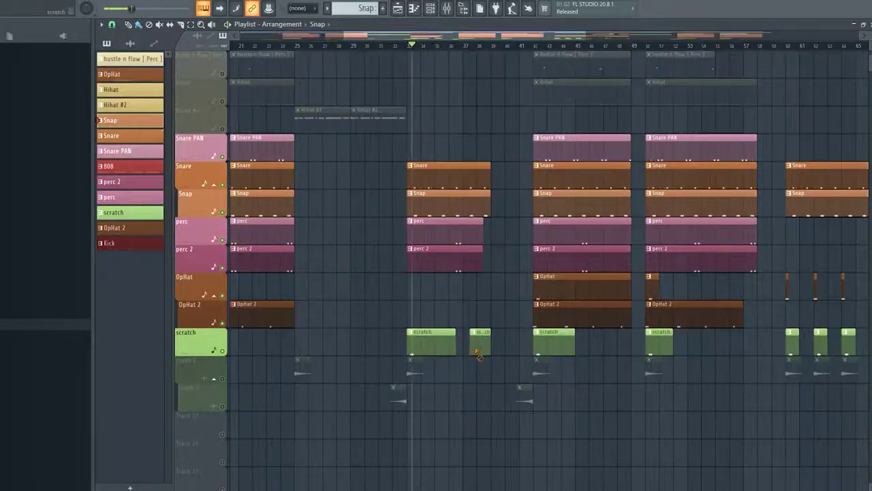
scroll(479, 354, down, 3)
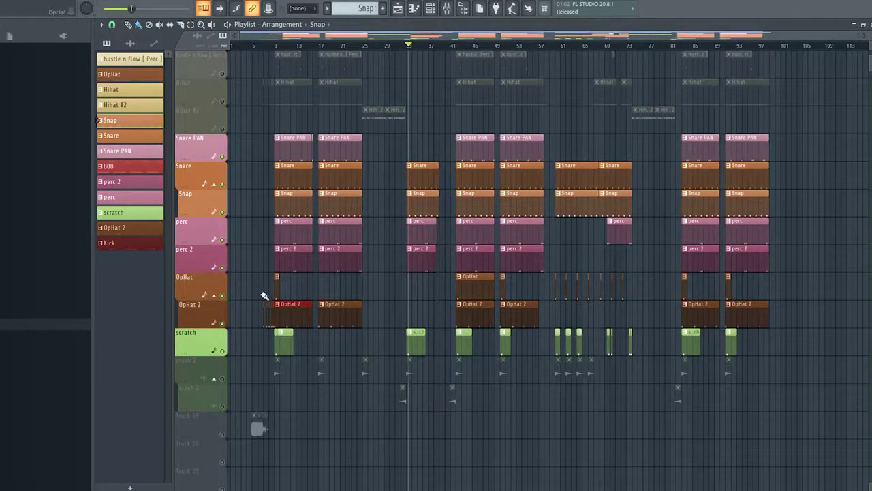
scroll(239, 386, up, 3)
scroll(390, 347, down, 3)
scroll(403, 163, up, 3)
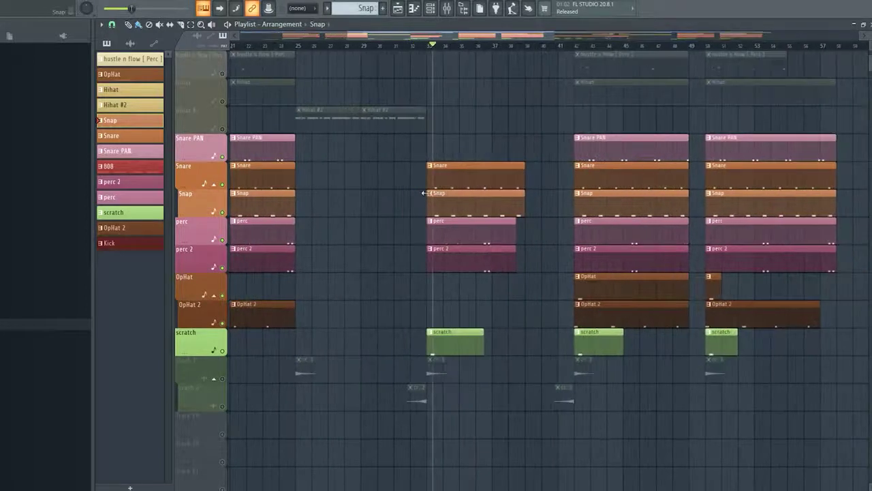
scroll(402, 170, down, 3)
- Solo the crash 1 track, place the playhead just before bar 9, and view the crash 1 insert in the mixer
right_click(222, 379)
right_click(223, 379)
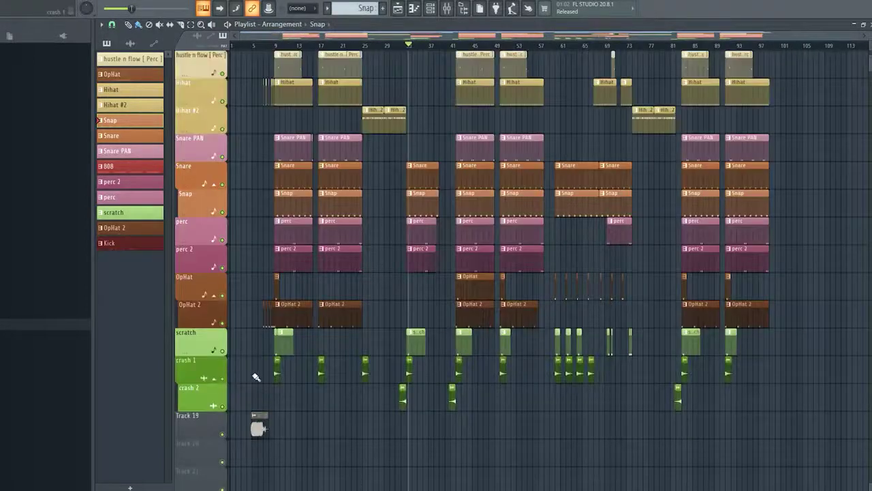
scroll(256, 377, up, 3)
right_click(222, 379)
click(302, 47)
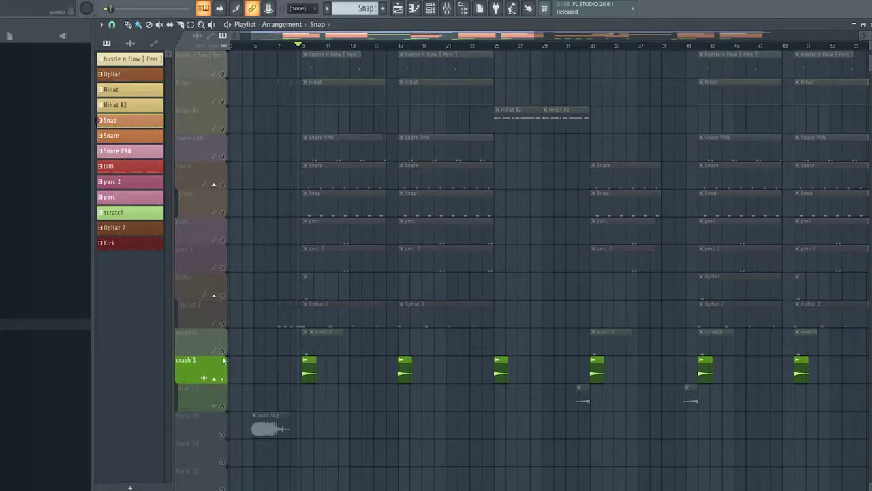
key(F9)
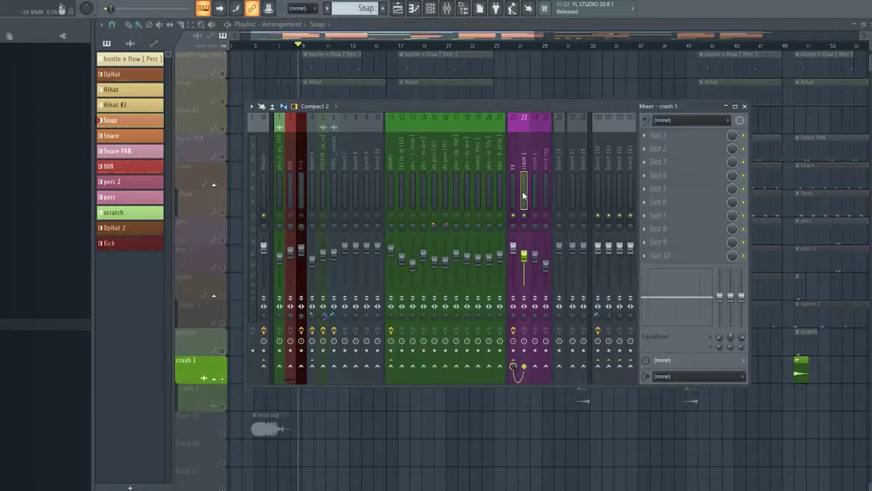
- View the crash 2 and FX mixer inserts, inspect the Pro-Q 3 equalizer on FX, and close the equalizer
click(535, 198)
click(514, 192)
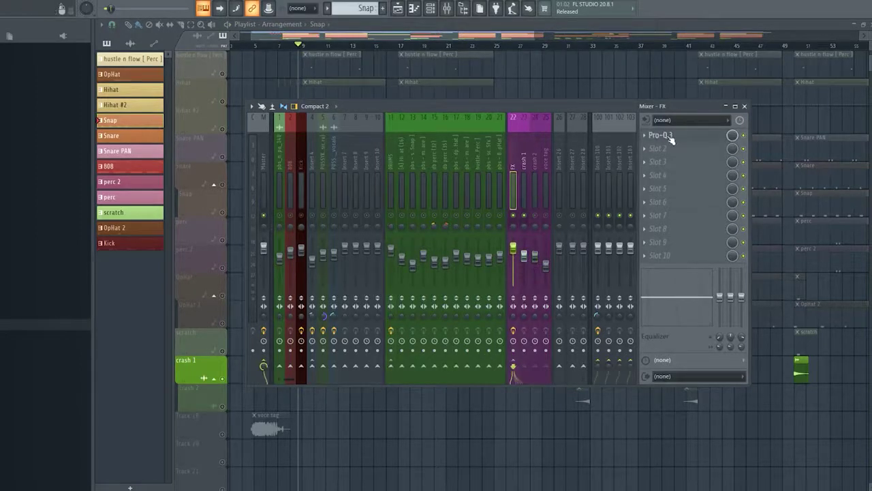
click(661, 135)
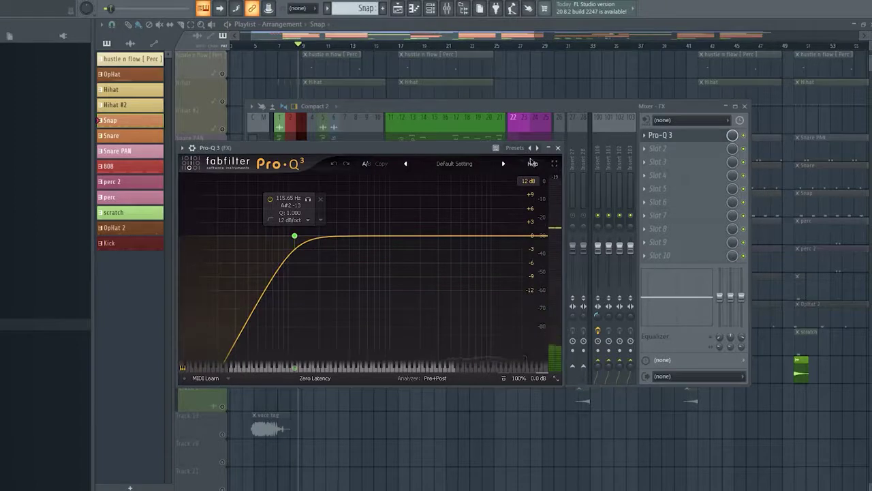
key(Escape)
- Enable the other drum tracks alongside crash 1, play them together, and view the full arrangement of their clips
click(217, 295)
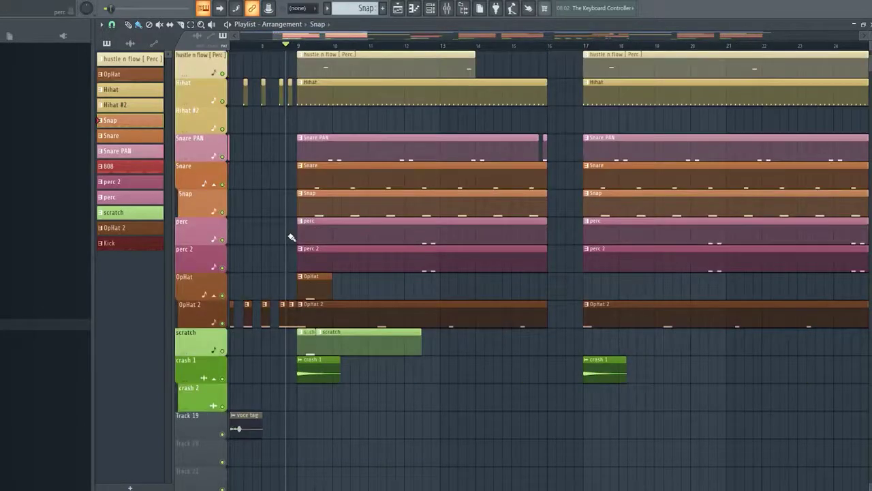
key(space)
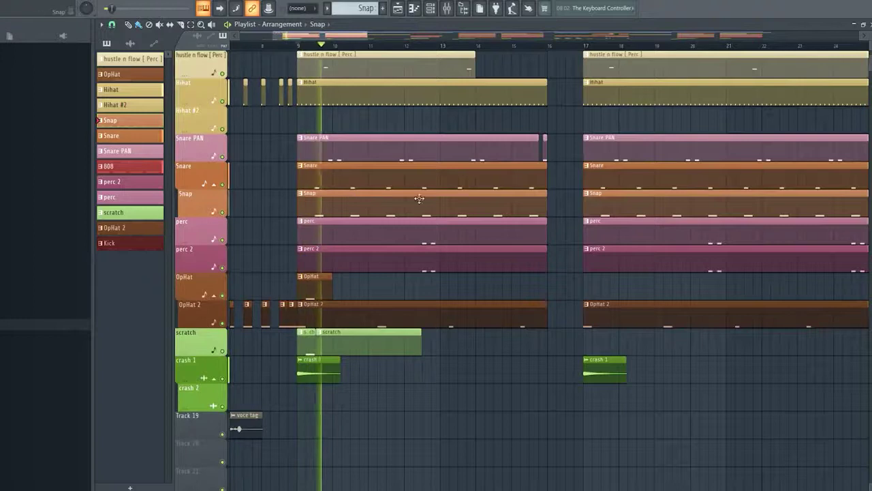
scroll(462, 217, down, 1)
scroll(463, 218, down, 2)
scroll(463, 218, down, 1)
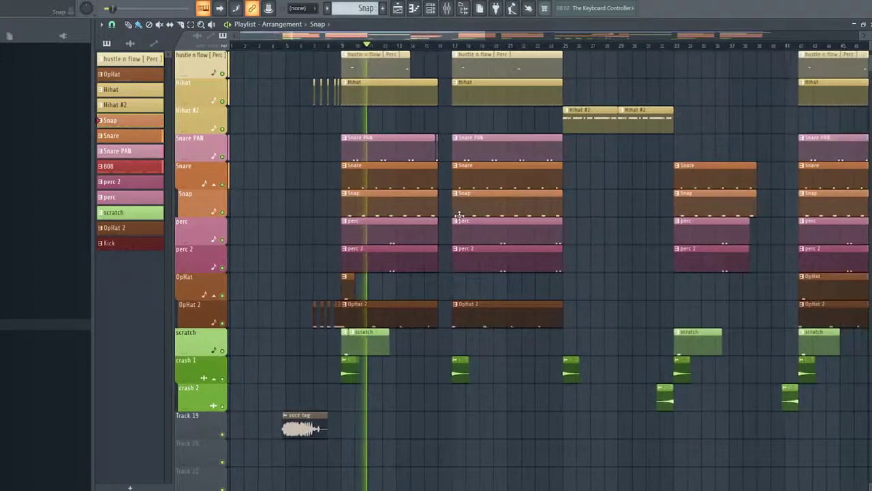
scroll(455, 216, down, 1)
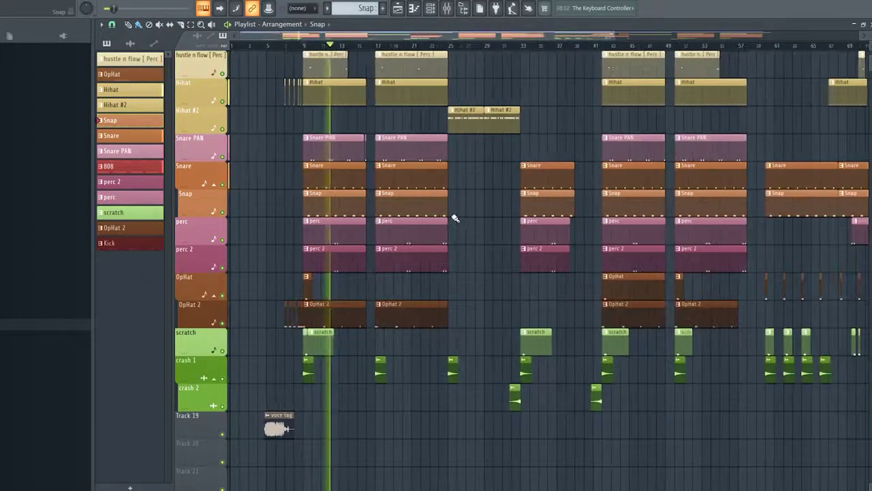
scroll(451, 215, down, 1)
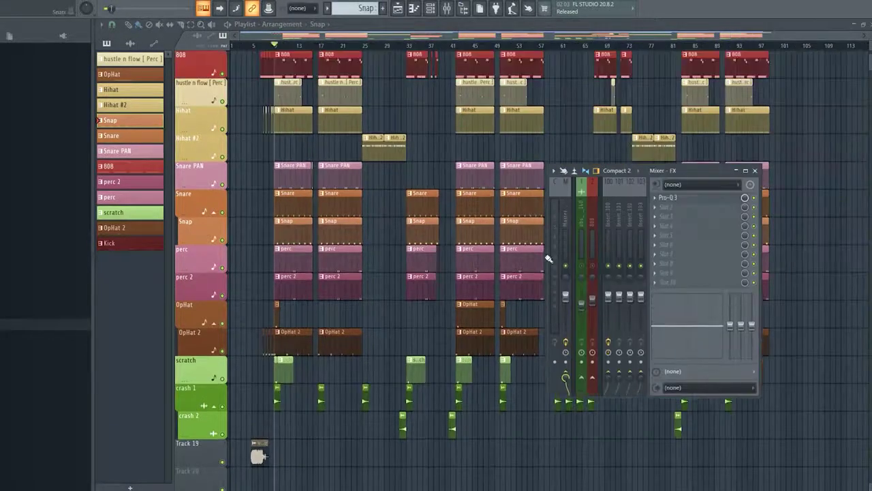
- Widen the mixer to show all inserts, then view the PUSSYKILLER insert and the Master effects chain
drag(547, 256, 243, 256)
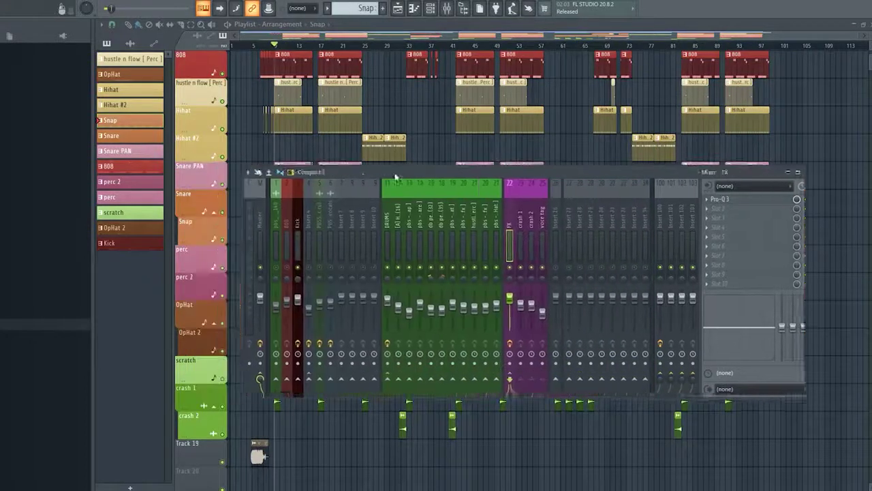
click(338, 255)
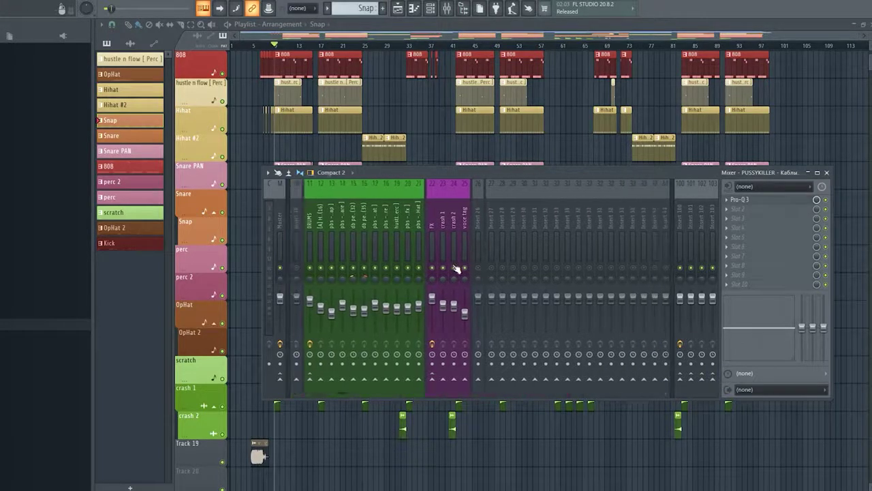
click(281, 252)
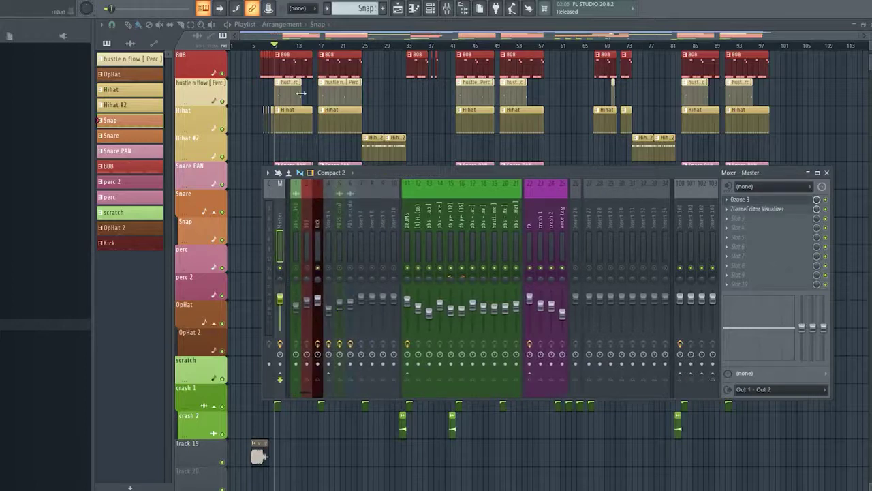
- Close the mixer, clear the clip selection, and open the channel settings of the PUSSYKILLER - BASE audio clip
scroll(300, 93, up, 2)
key(F9)
scroll(277, 85, up, 3)
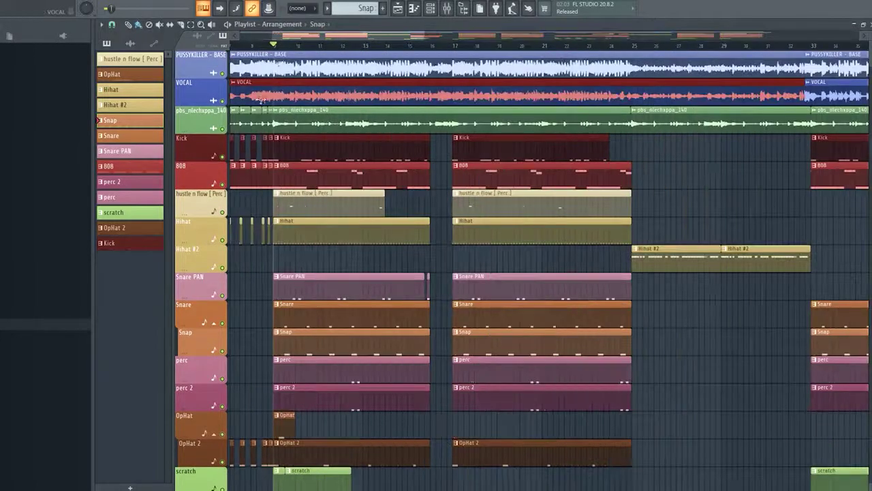
key(ctrl+d)
double_click(275, 54)
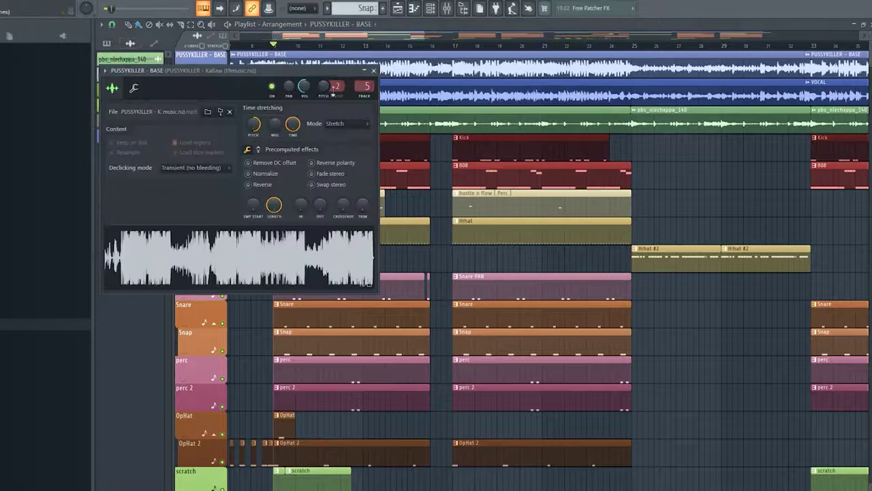